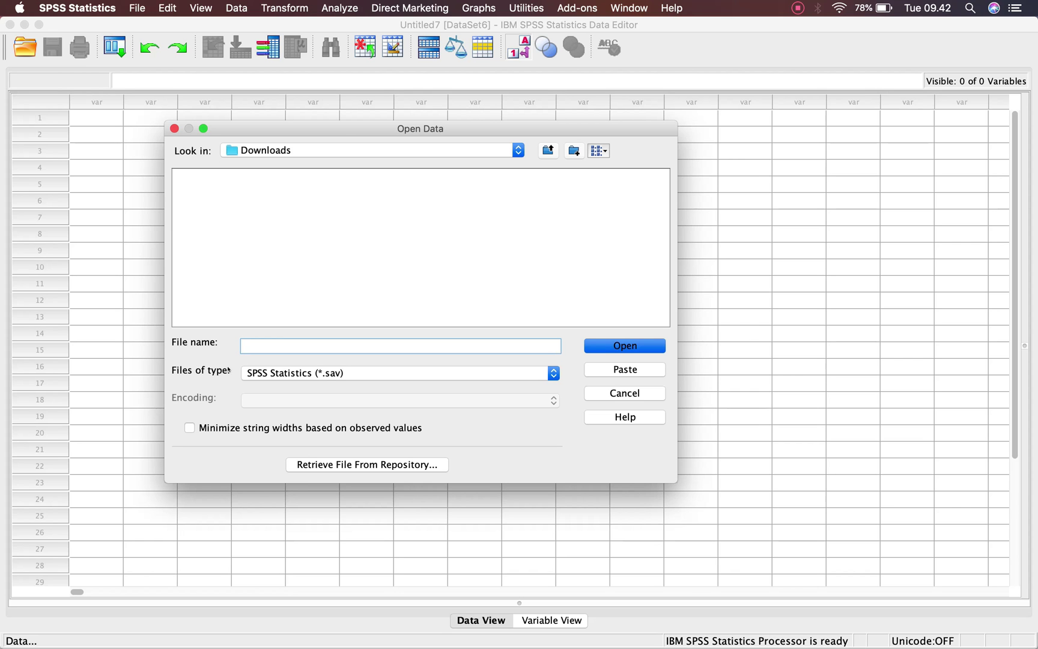
- Import the Excel workbook 02. Independent.xlsx from Downloads, reading variable names from the first row of data
left_click(251, 372)
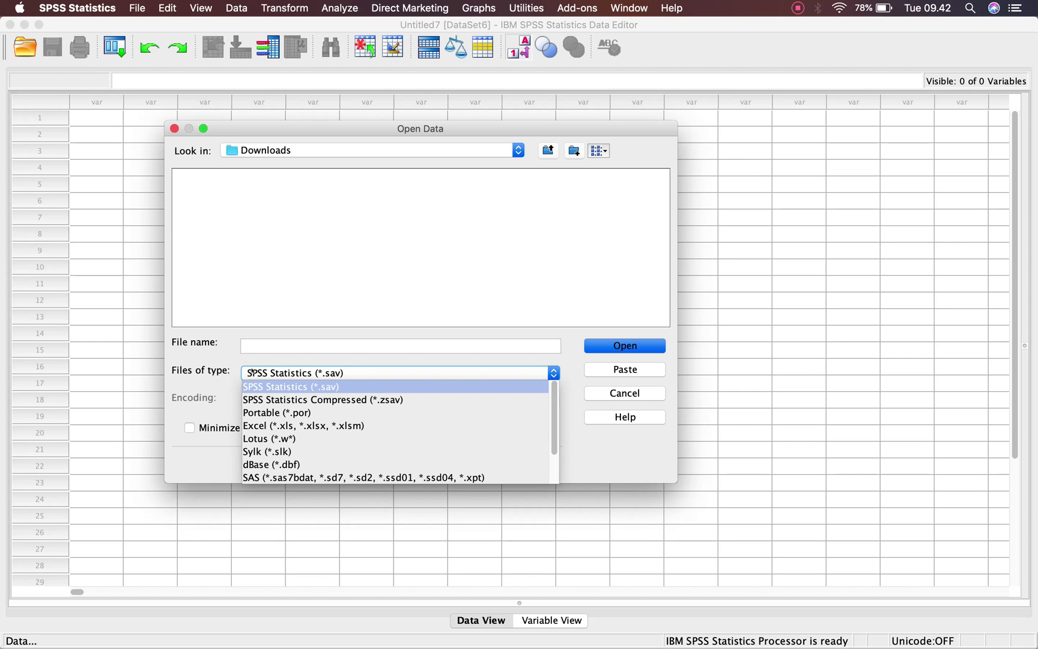
left_click(256, 425)
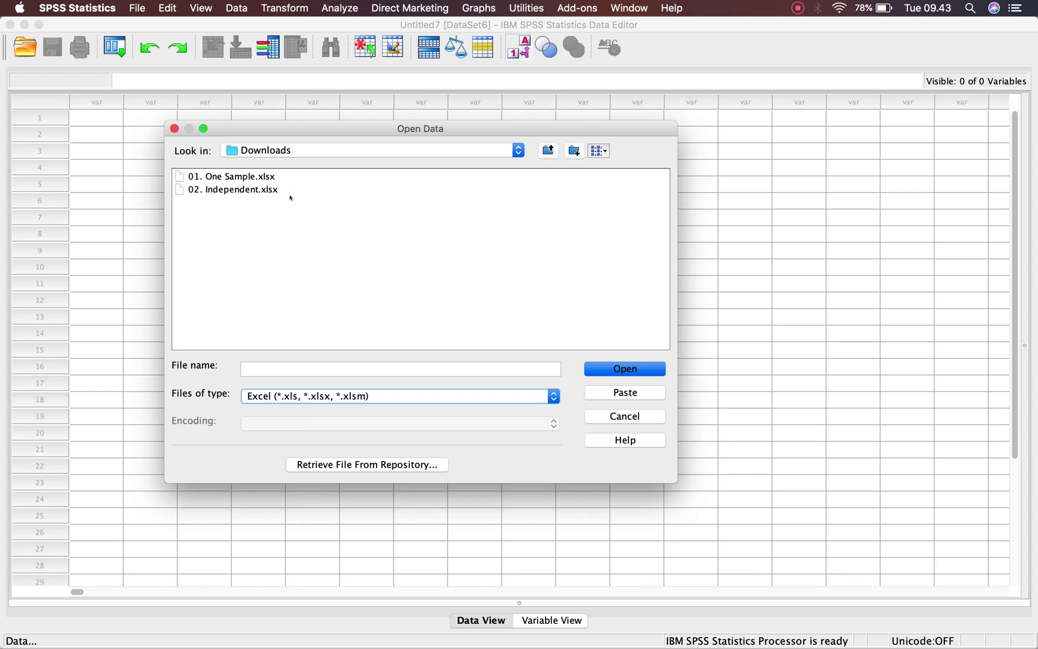
left_click(261, 191)
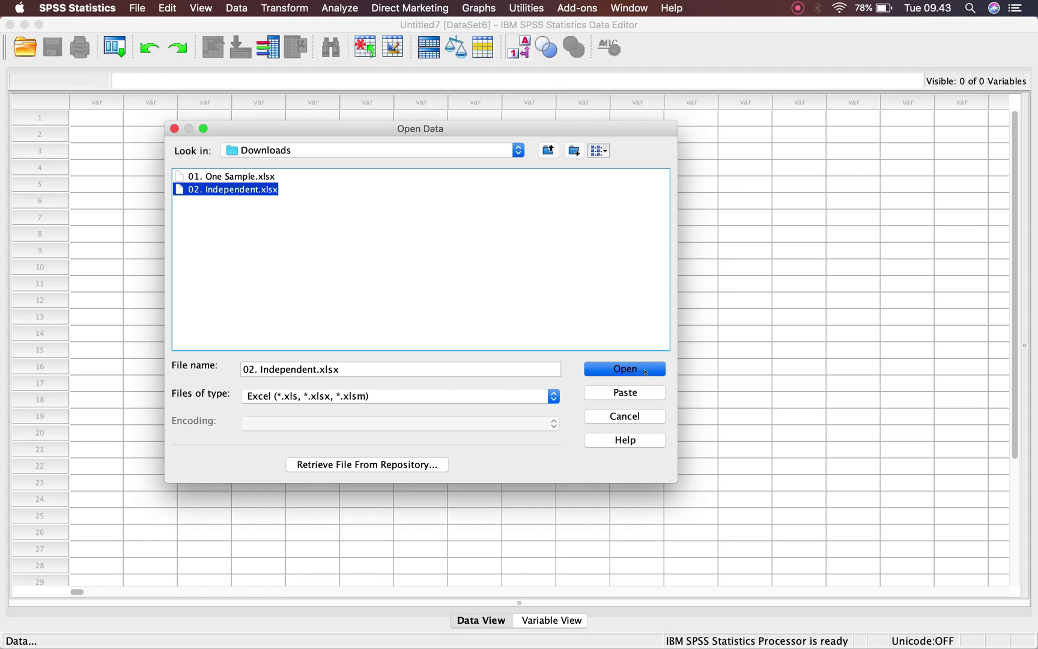
left_click(624, 369)
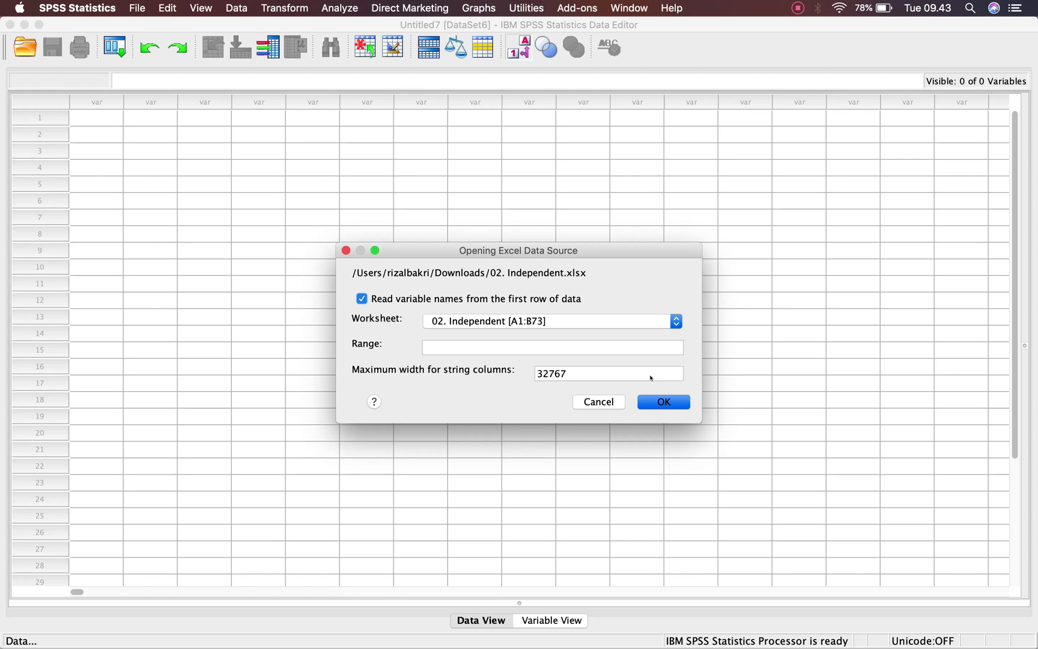
left_click(660, 401)
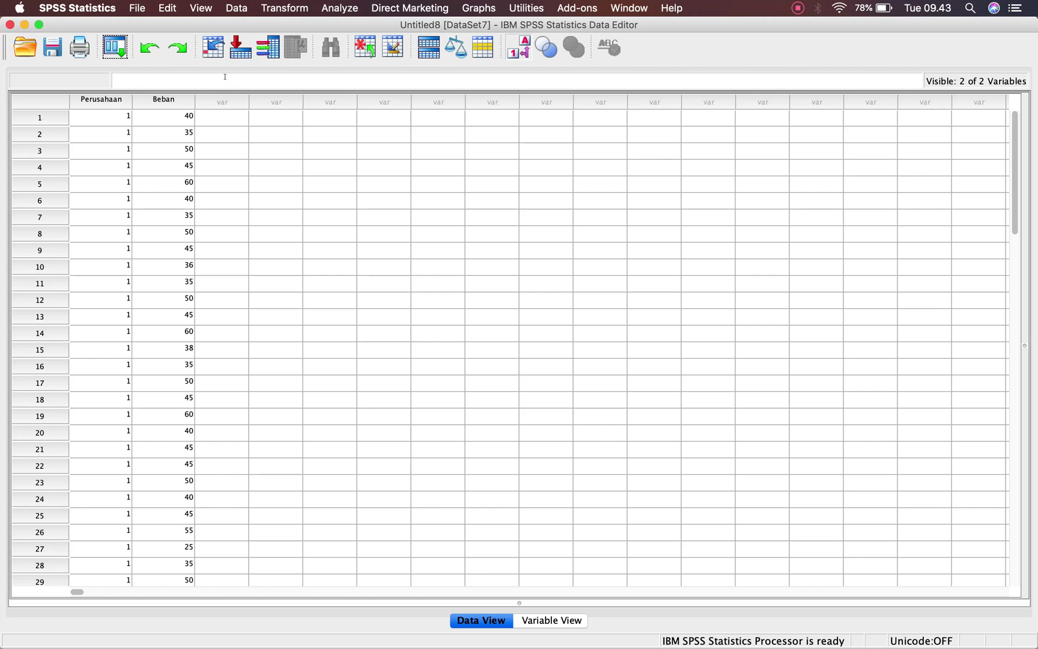
- Review the variable definitions and look through the numeric Perusahaan codes in the data rows
left_click(555, 620)
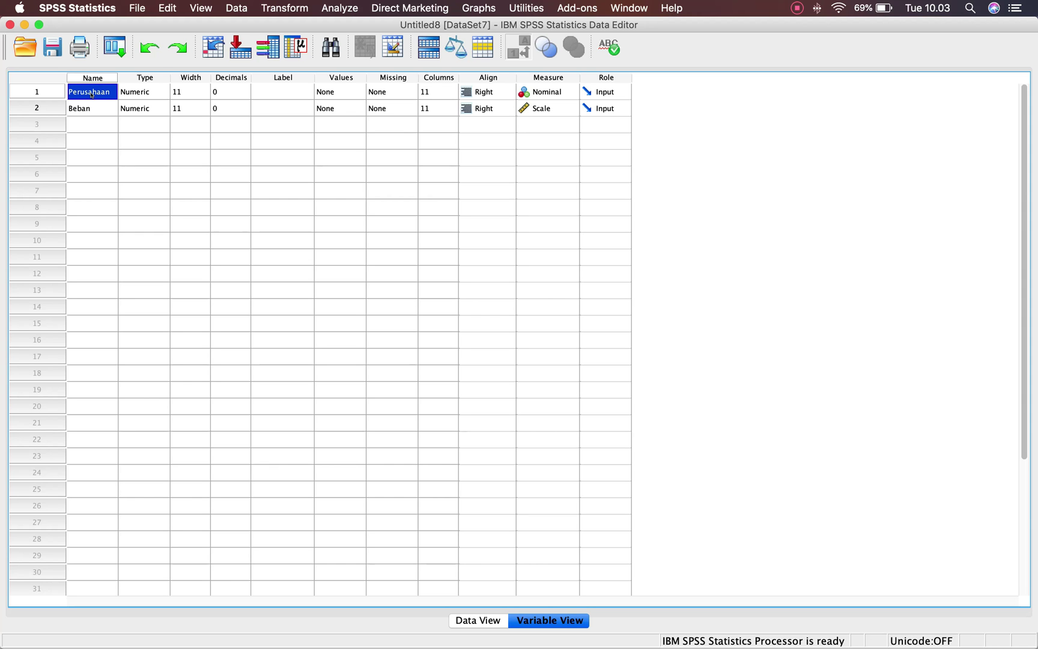
left_click(478, 620)
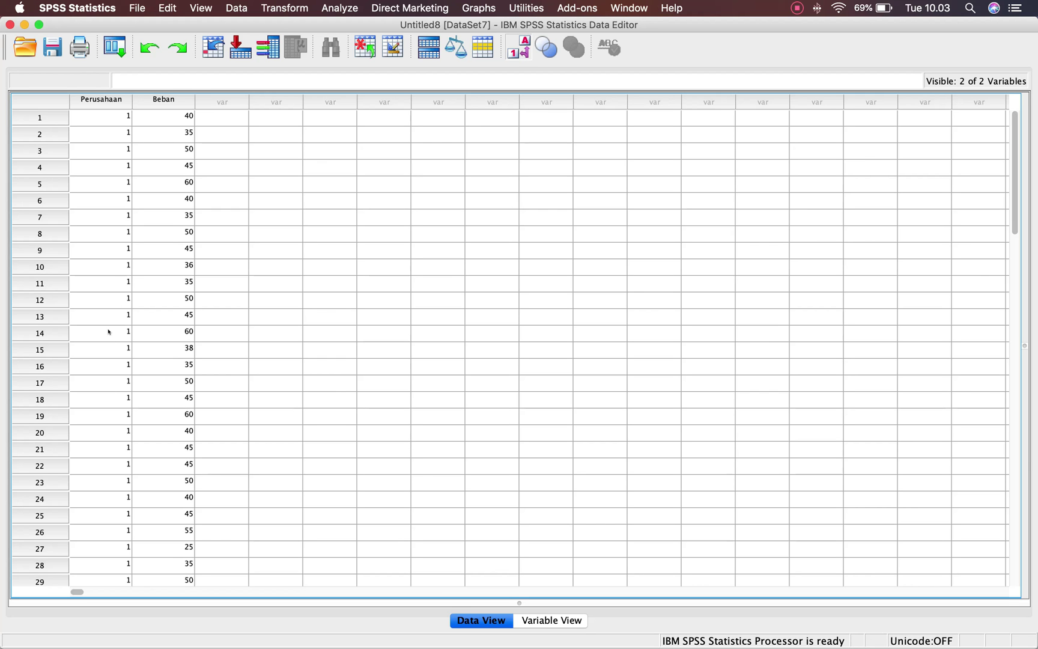
scroll(109, 331, "down", 10)
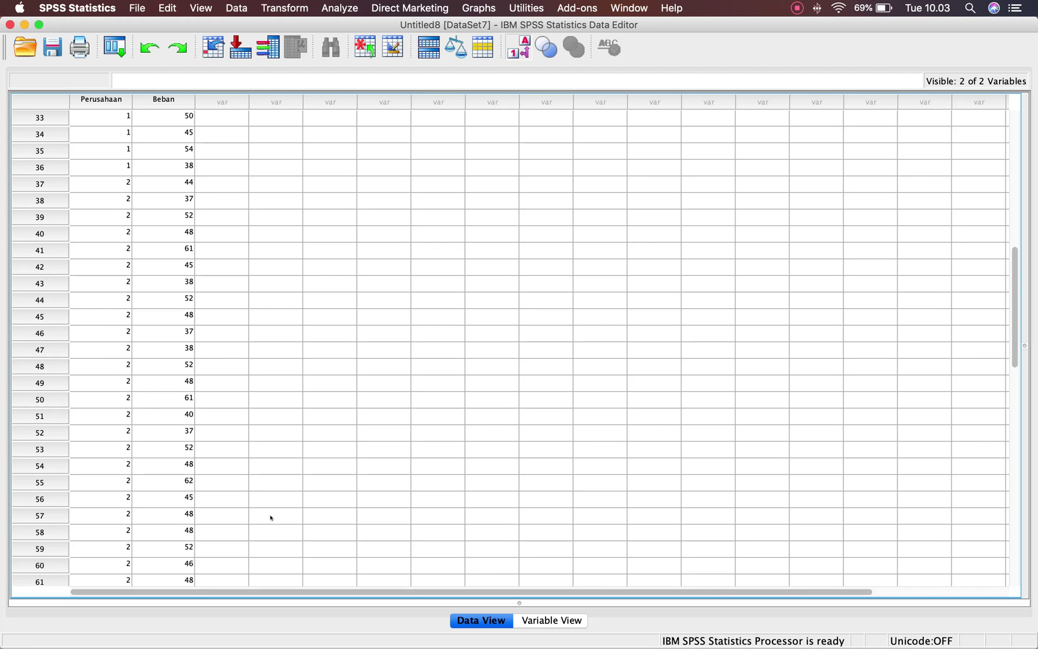
- Add the value label A for value 1 of the Perusahaan variable
left_click(537, 623)
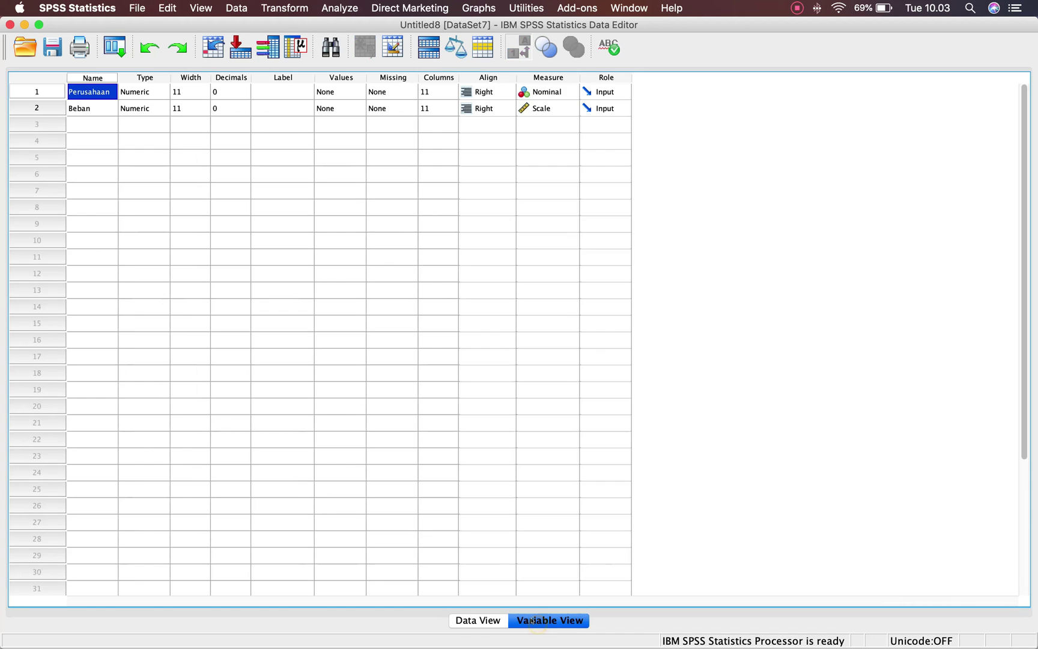
left_click(360, 94)
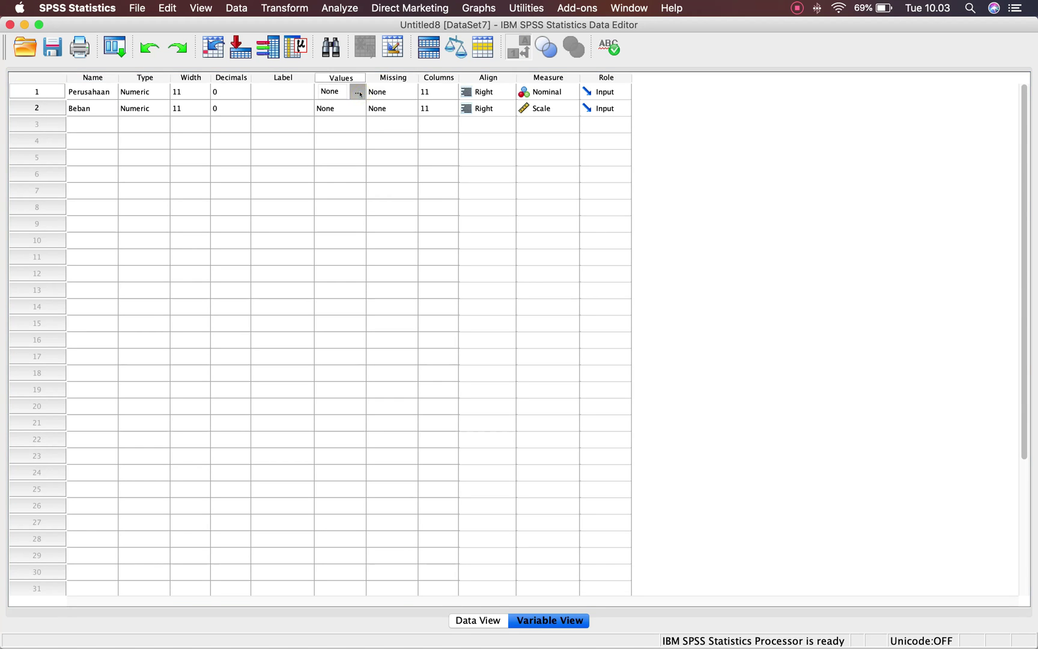
left_click(359, 93)
type("1")
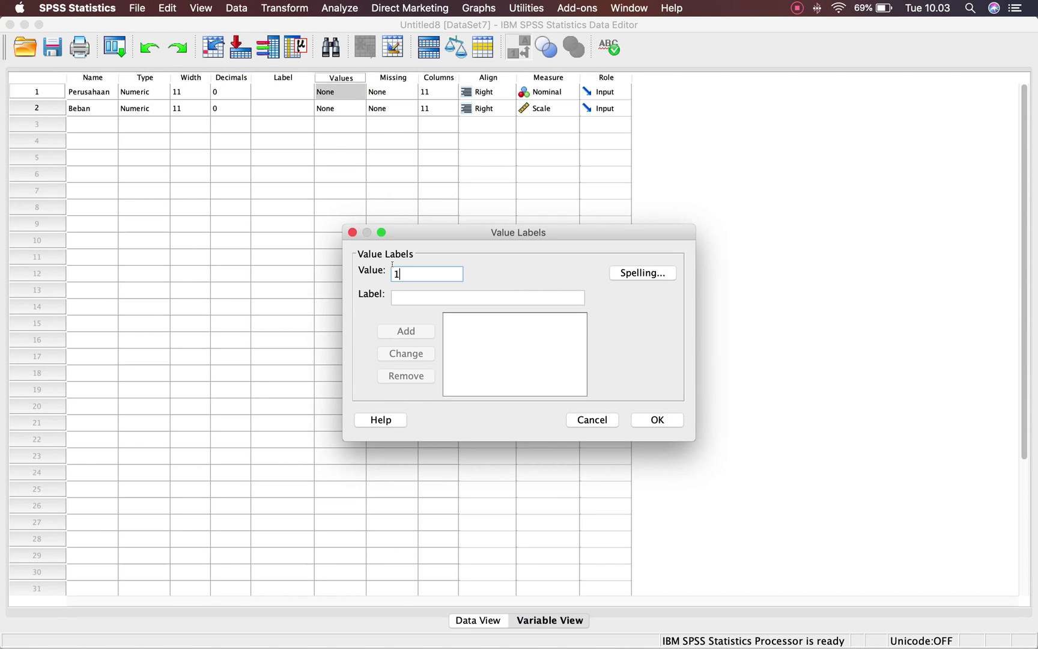
left_click(406, 298)
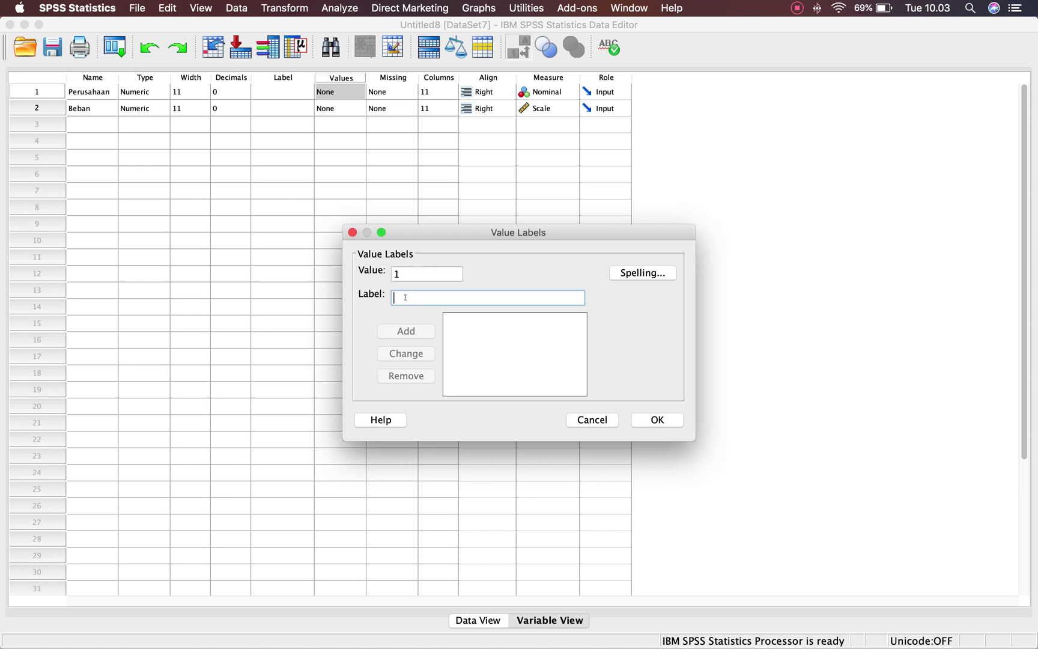
type("A")
left_click(416, 331)
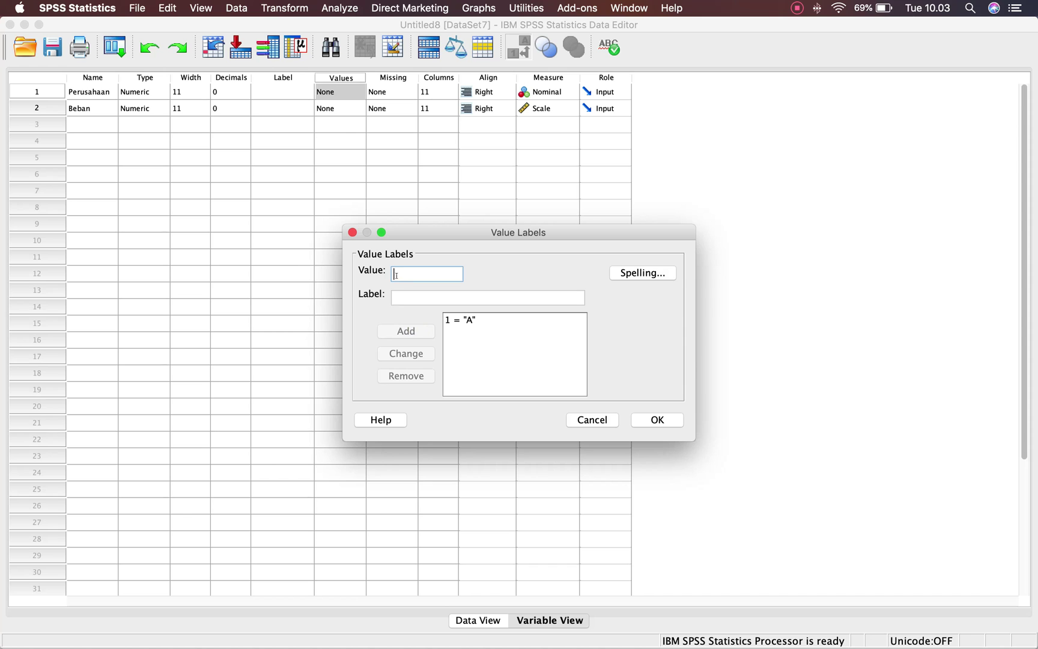
- Add the label B for value 2 of Perusahaan and apply the value labels
type("2")
left_click(400, 298)
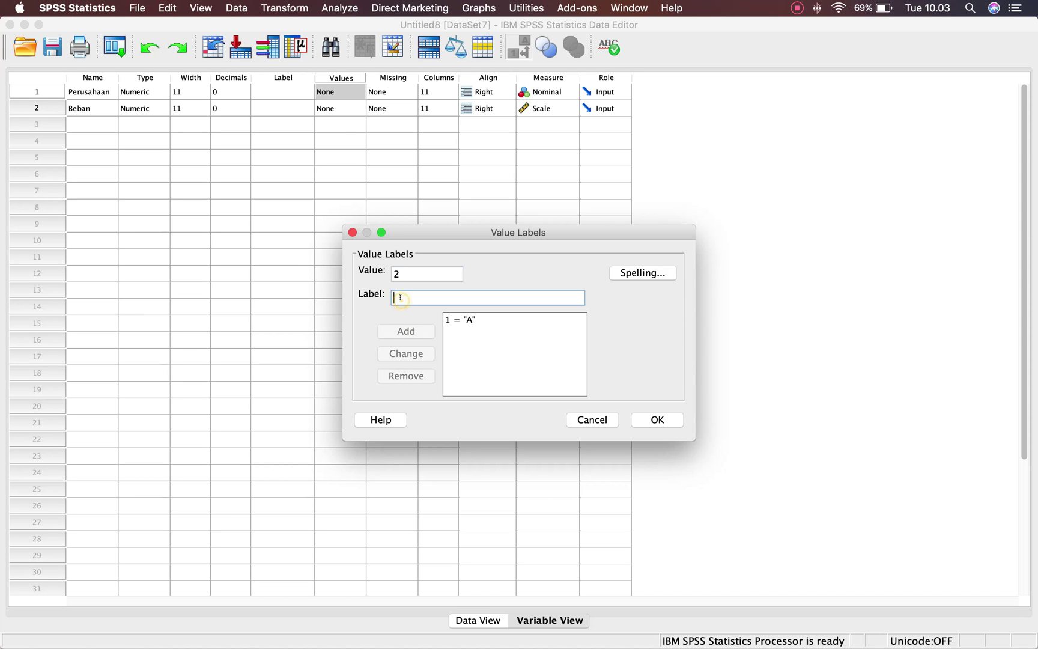
type("B")
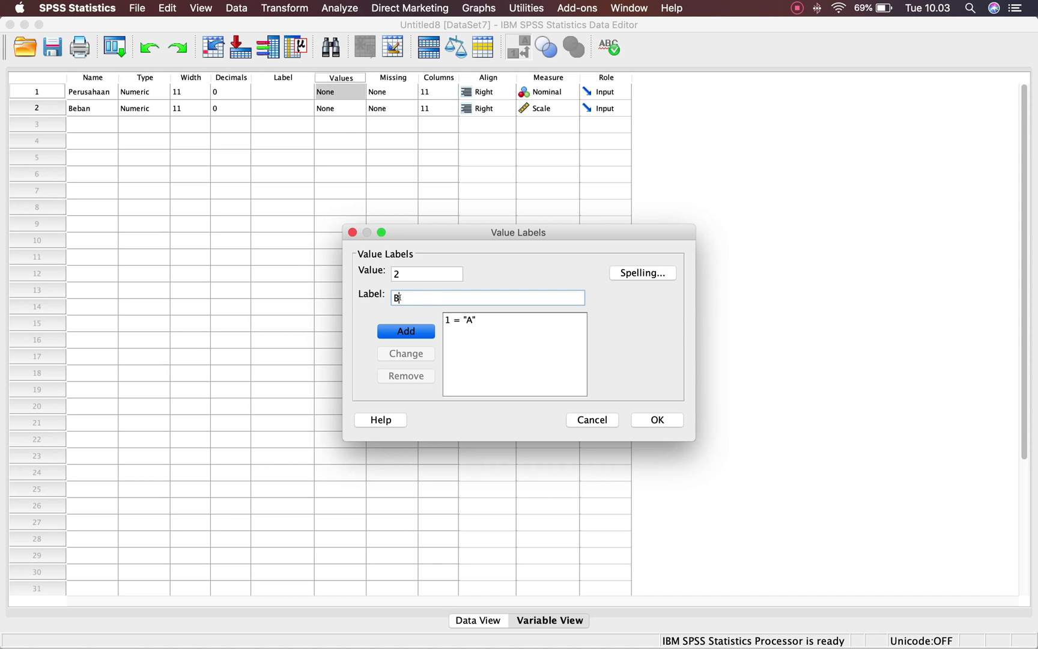
left_click(420, 333)
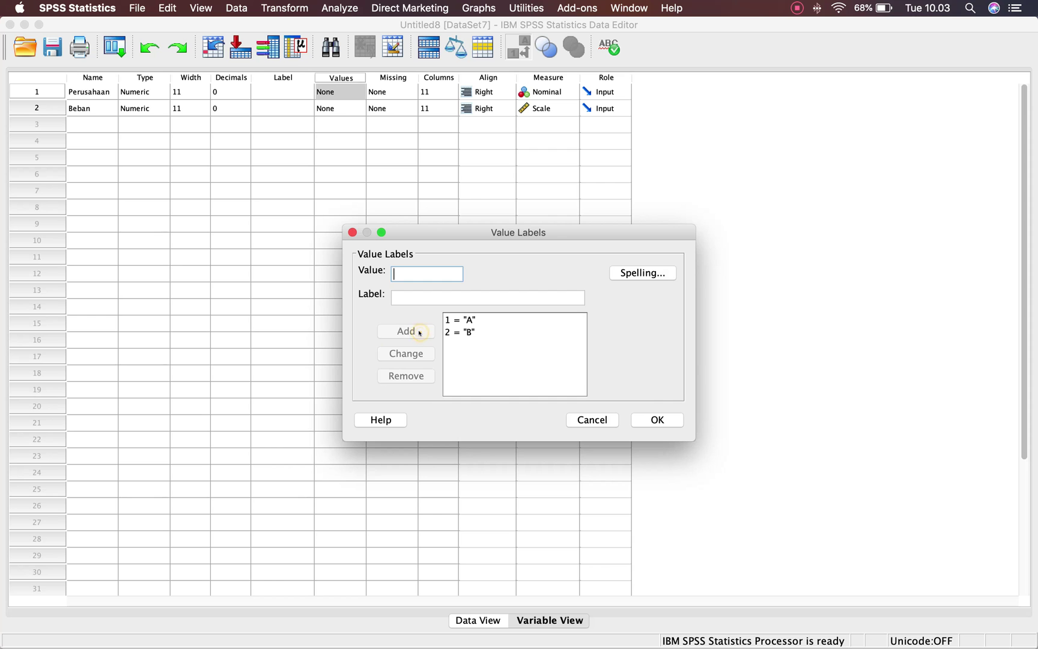
left_click(655, 420)
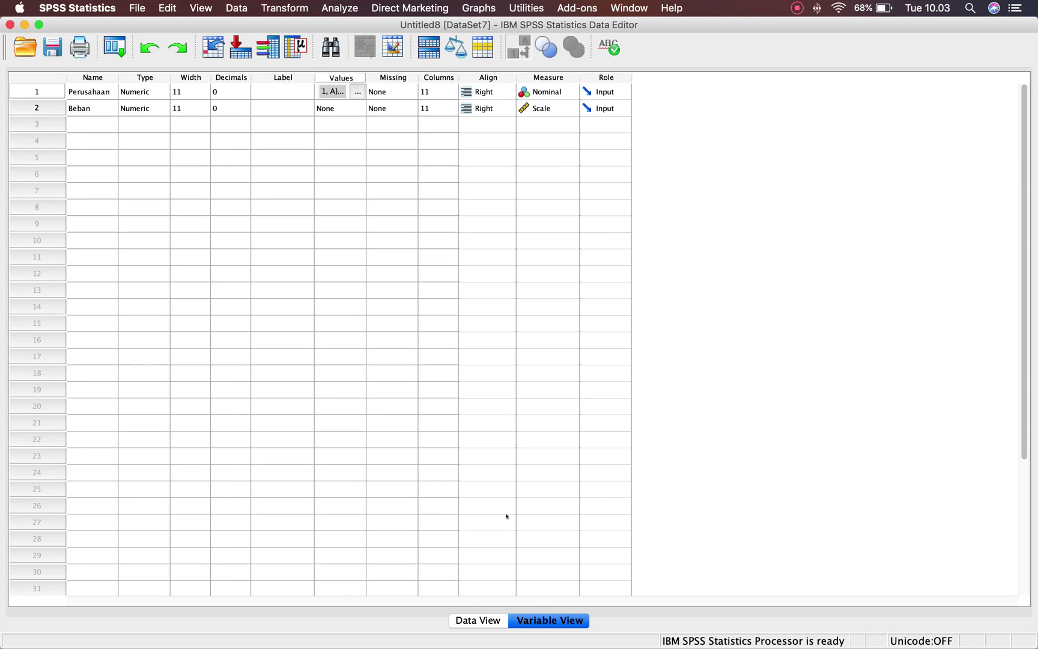
- Review the labelled Perusahaan rows in the data, switching the value label display off and back on
left_click(474, 620)
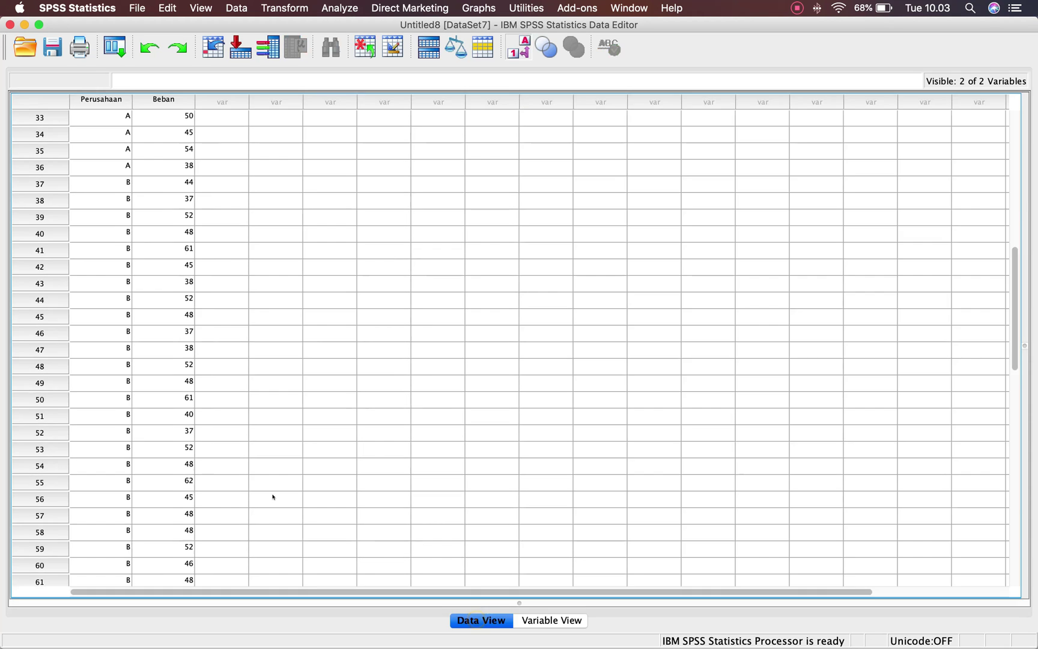
scroll(122, 262, "up", 5)
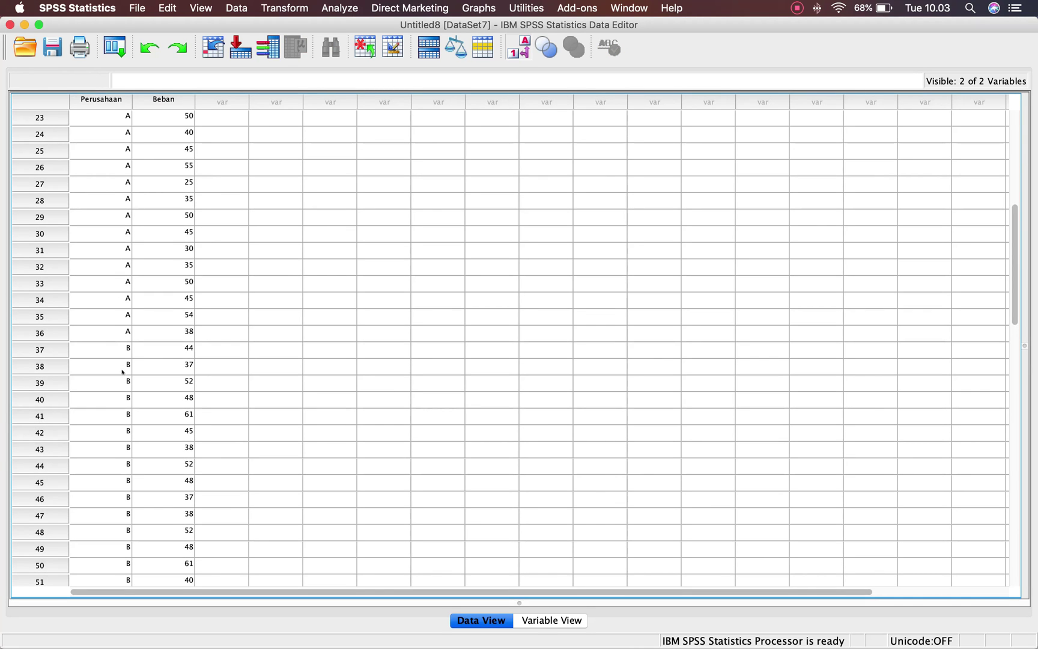
scroll(120, 329, "up", 5)
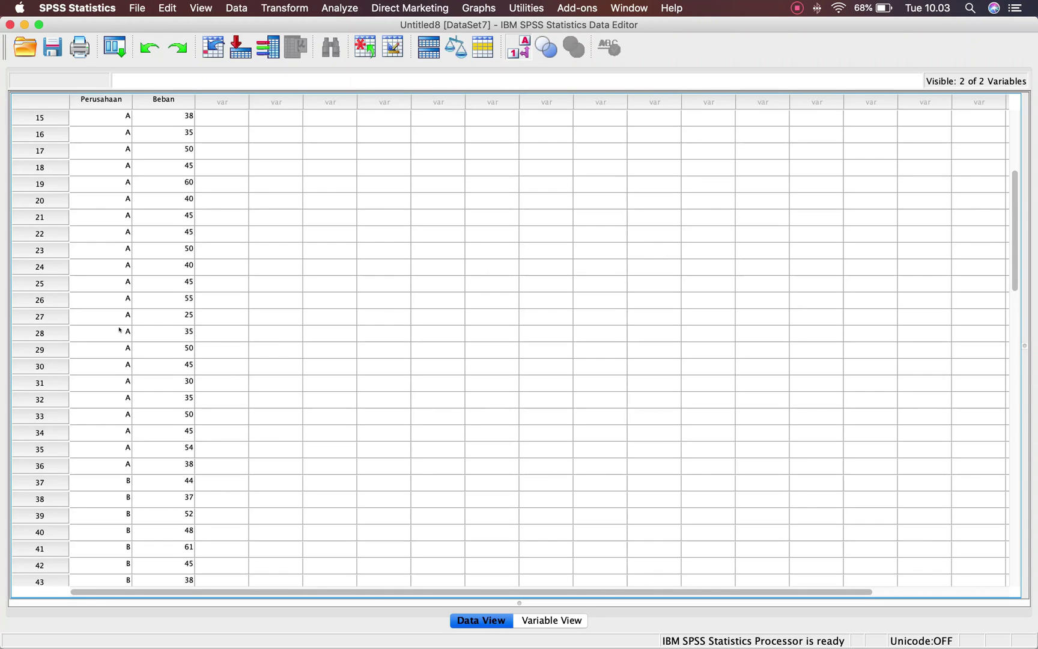
left_click(518, 50)
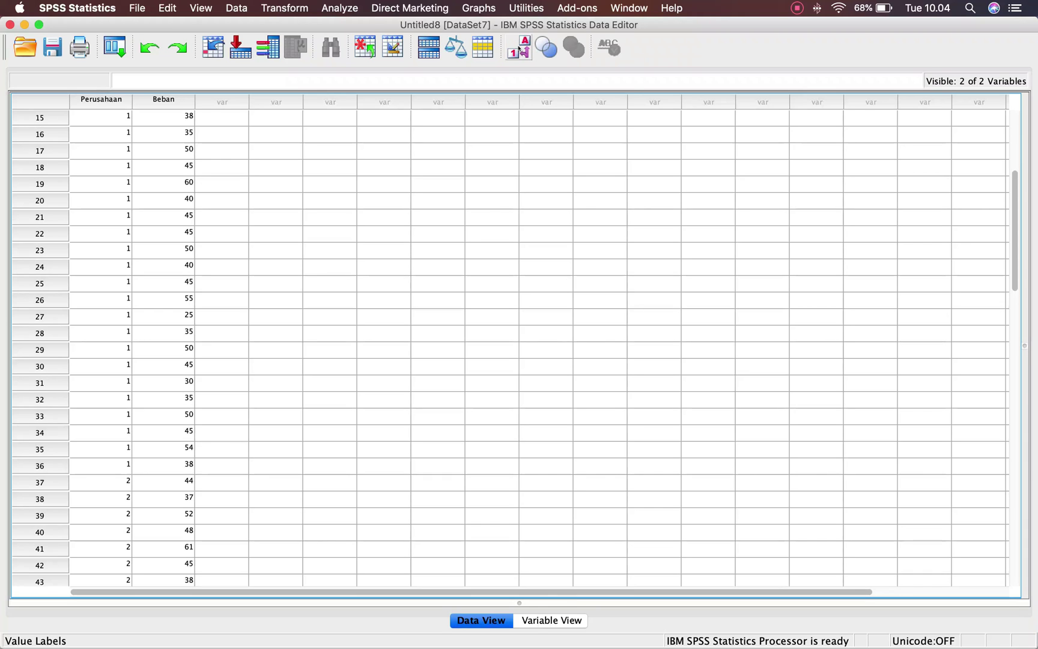
left_click(518, 50)
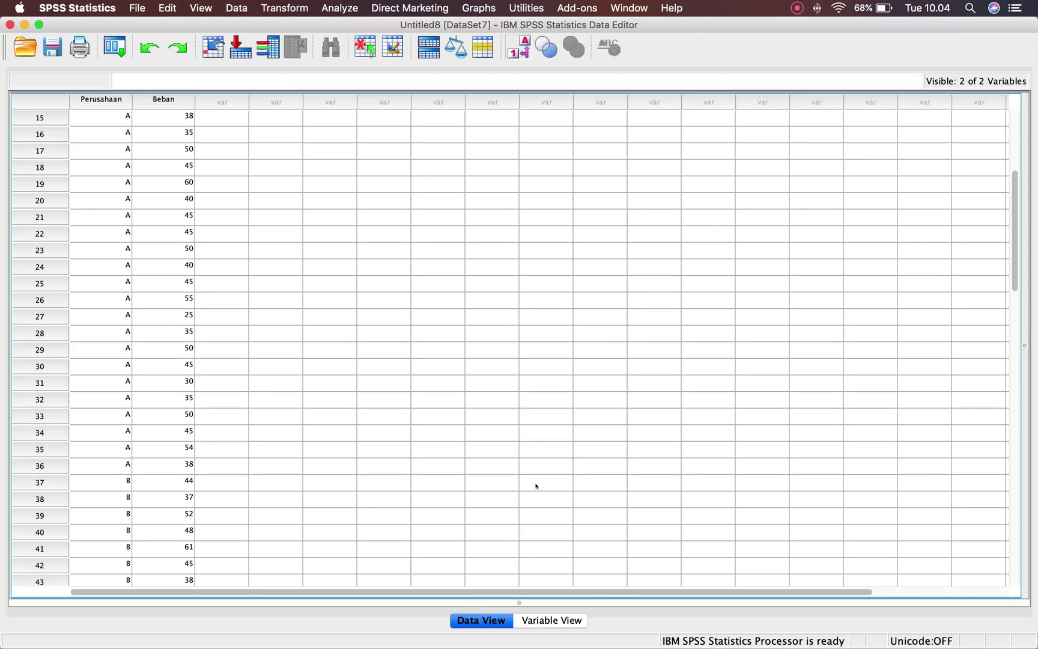
- Set the Perusahaan variable's alignment to Right and its measurement level to Nominal
left_click(539, 619)
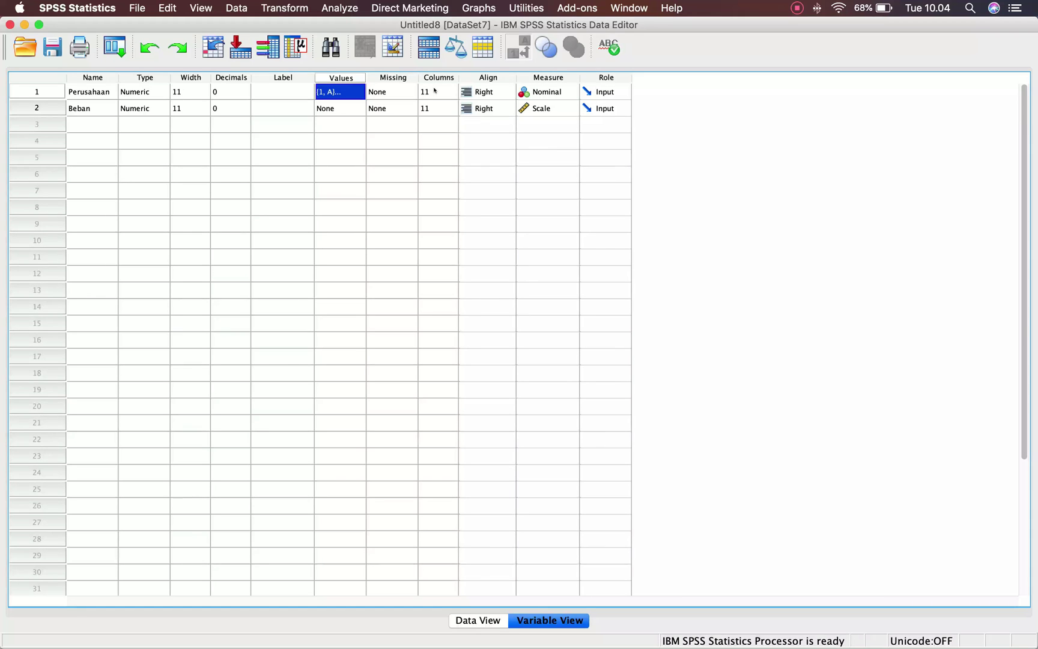
left_click(494, 89)
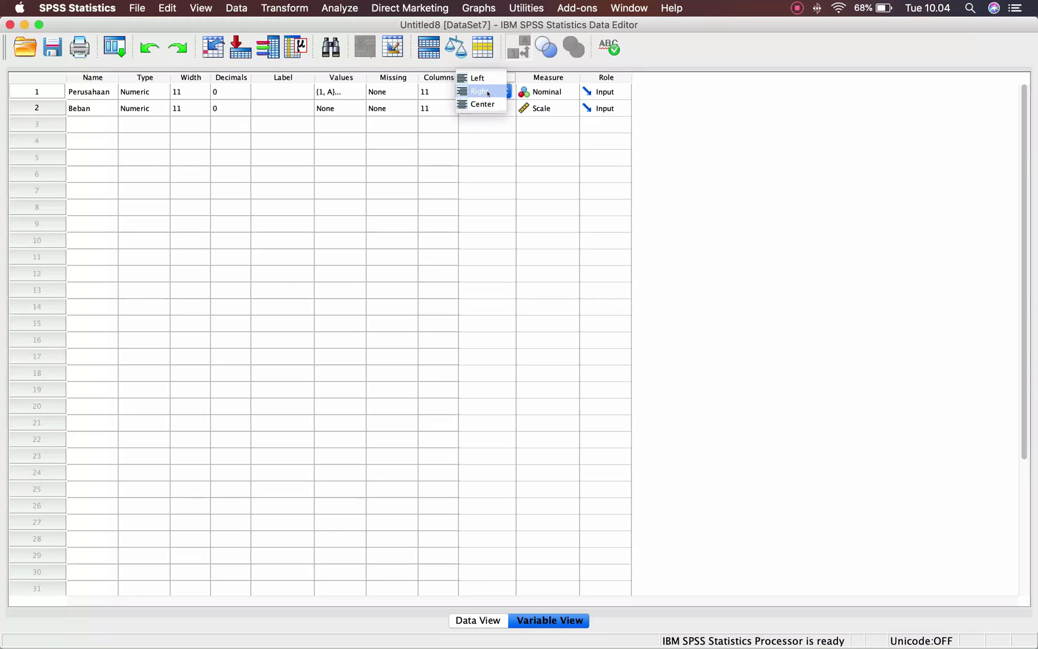
left_click(487, 92)
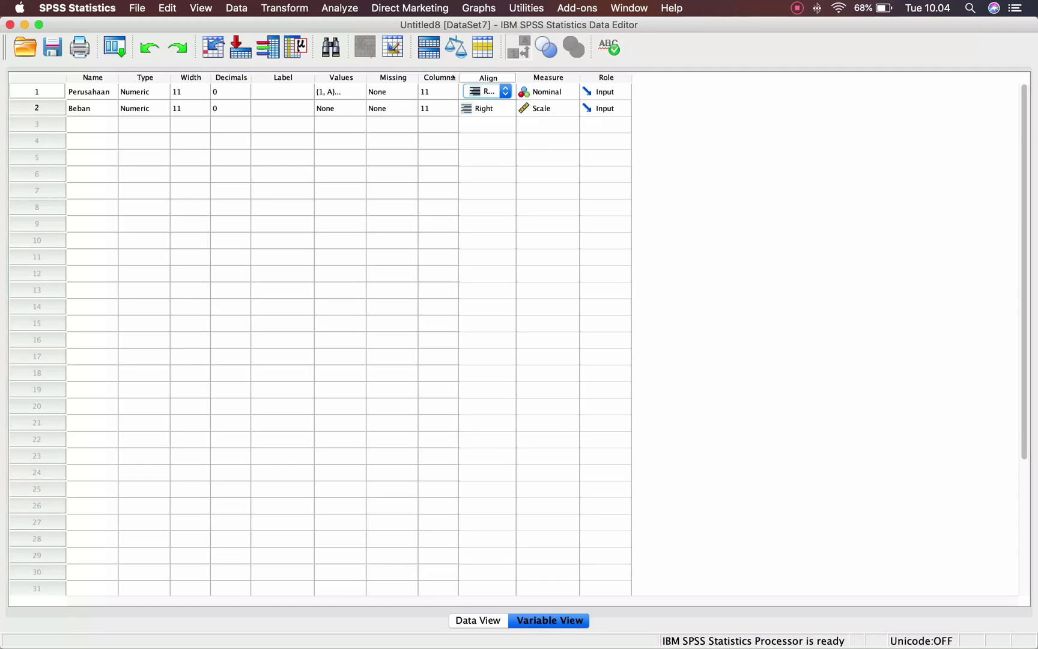
key("Tab")
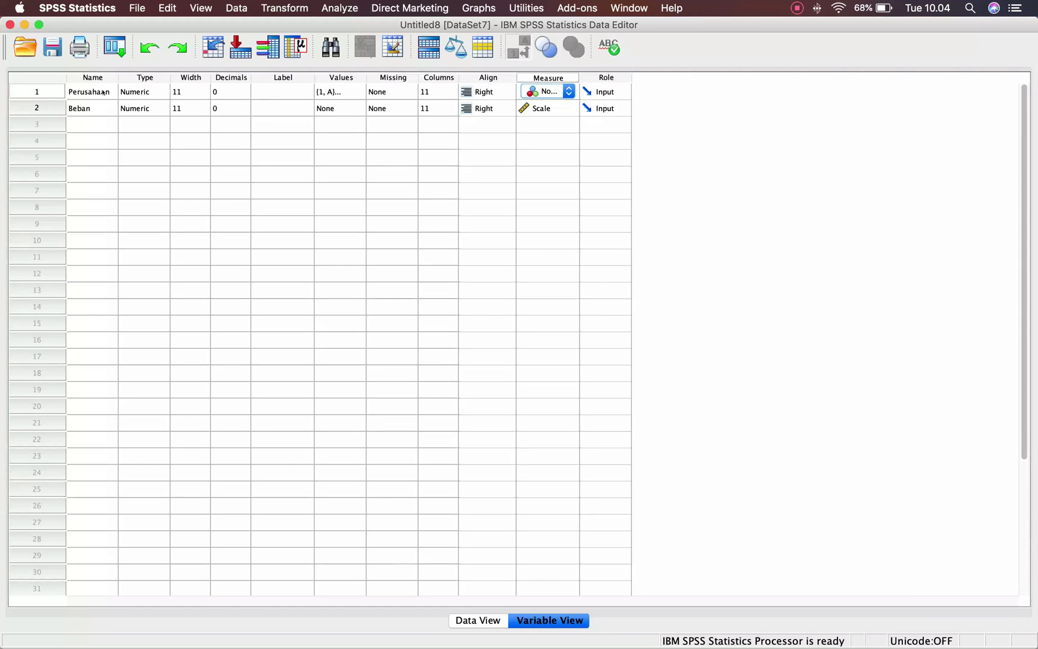
left_click(569, 92)
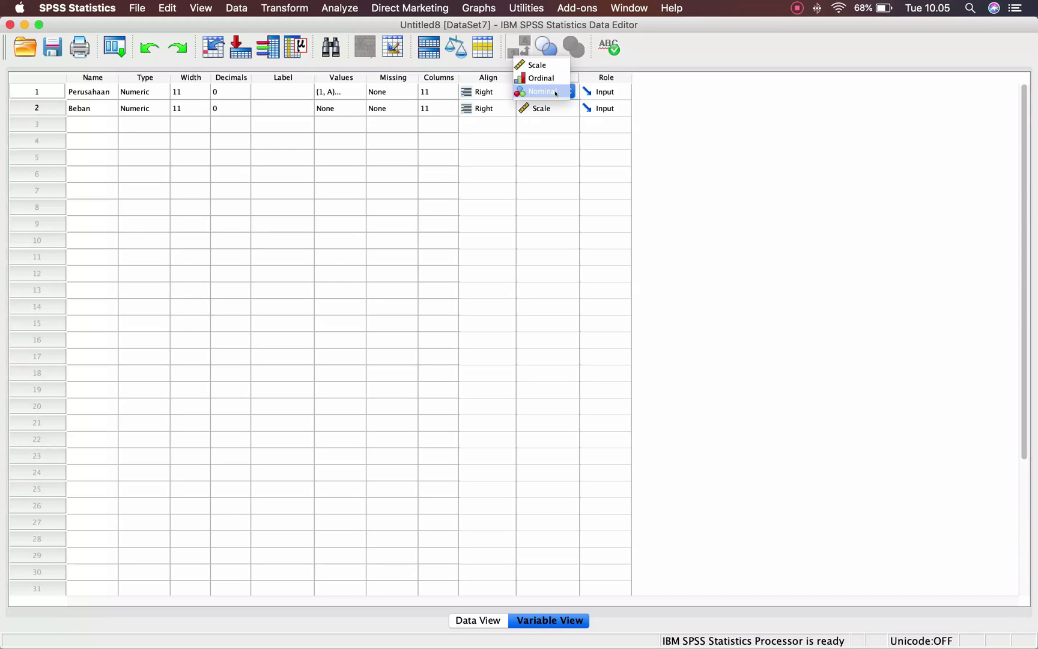
left_click(555, 93)
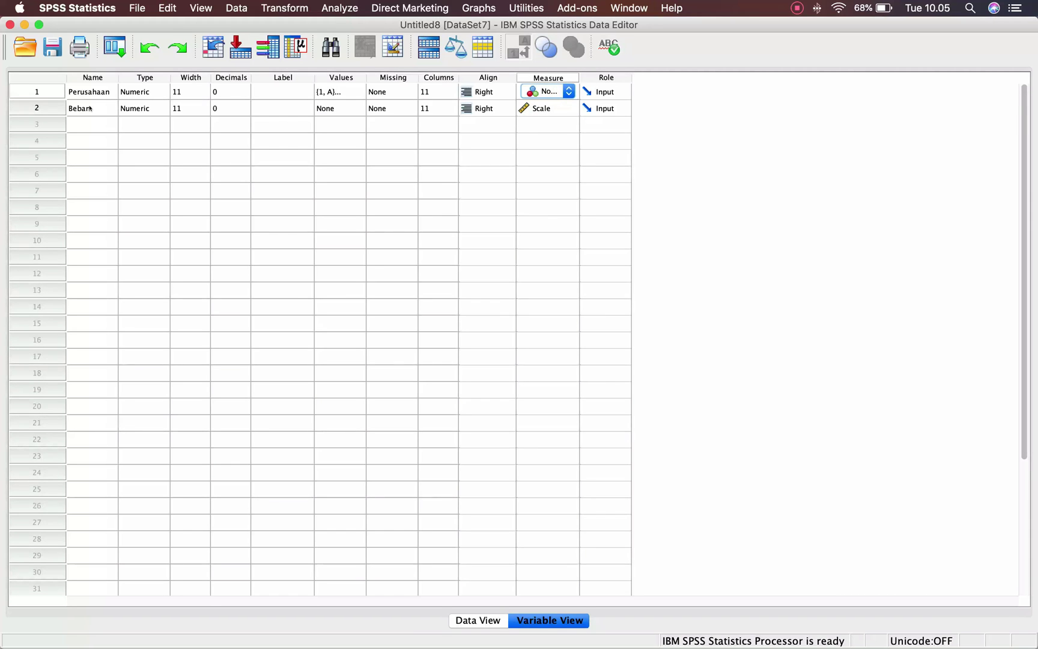
- Check the Beban variable's measurement level and values settings, and return to the data rows
left_click(551, 110)
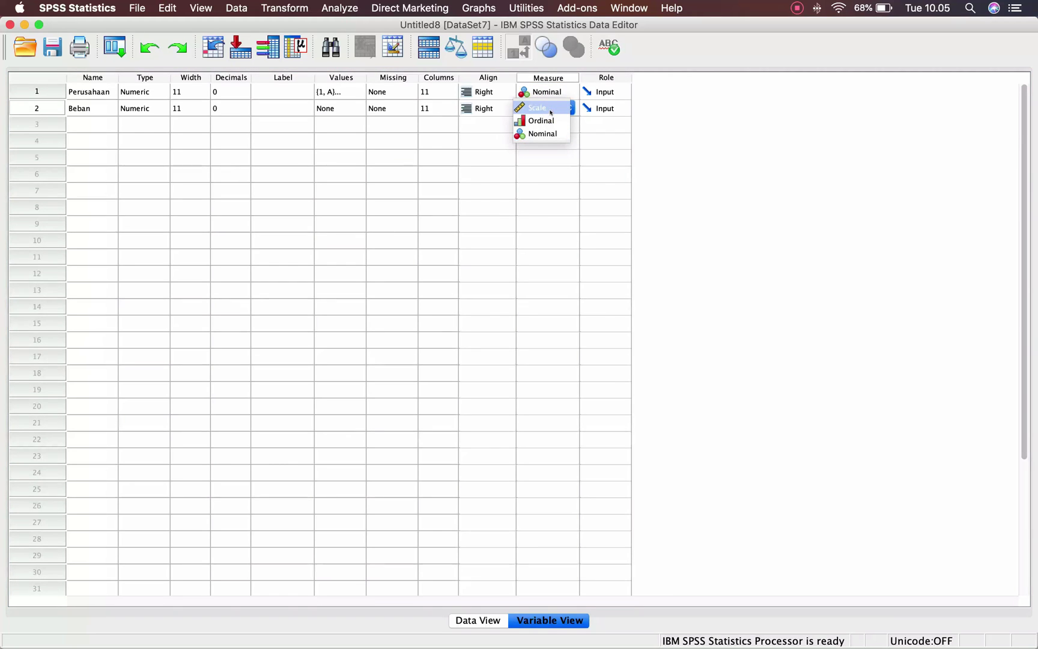
left_click(346, 109)
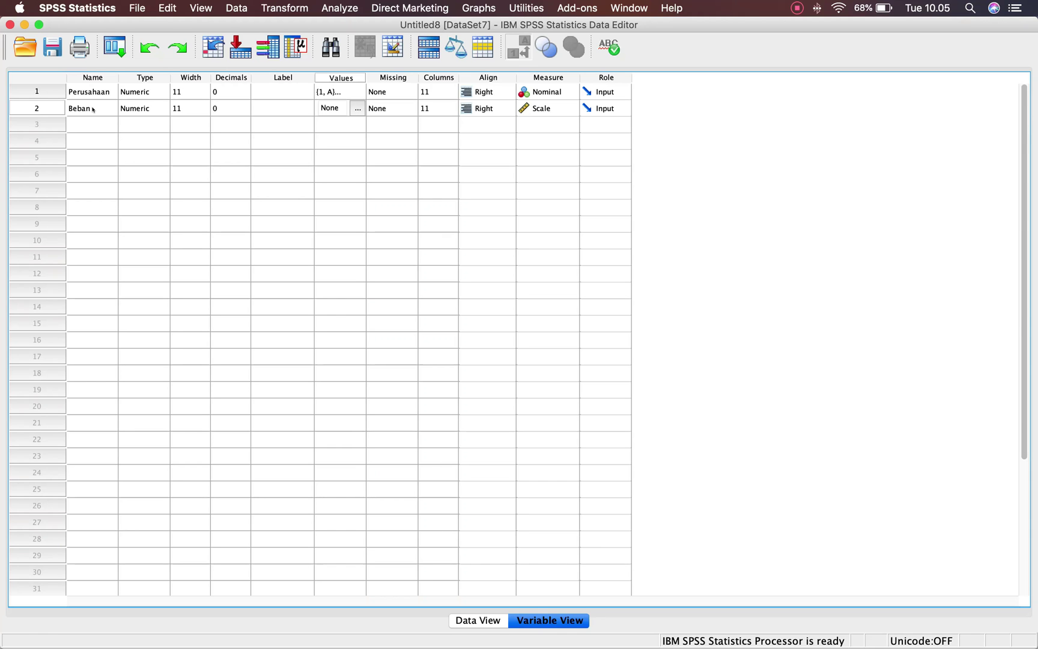
left_click(482, 619)
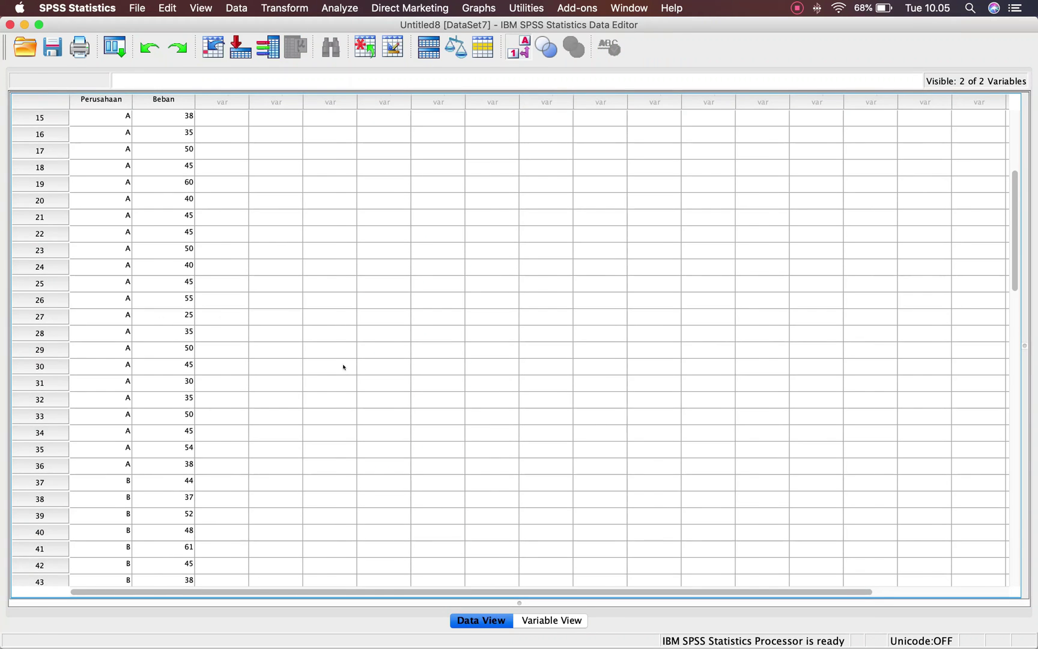
- Reveal the first independent sample t test assumption in the slideshow, and switch back to SPSS to highlight the Beban column
key("super+Tab")
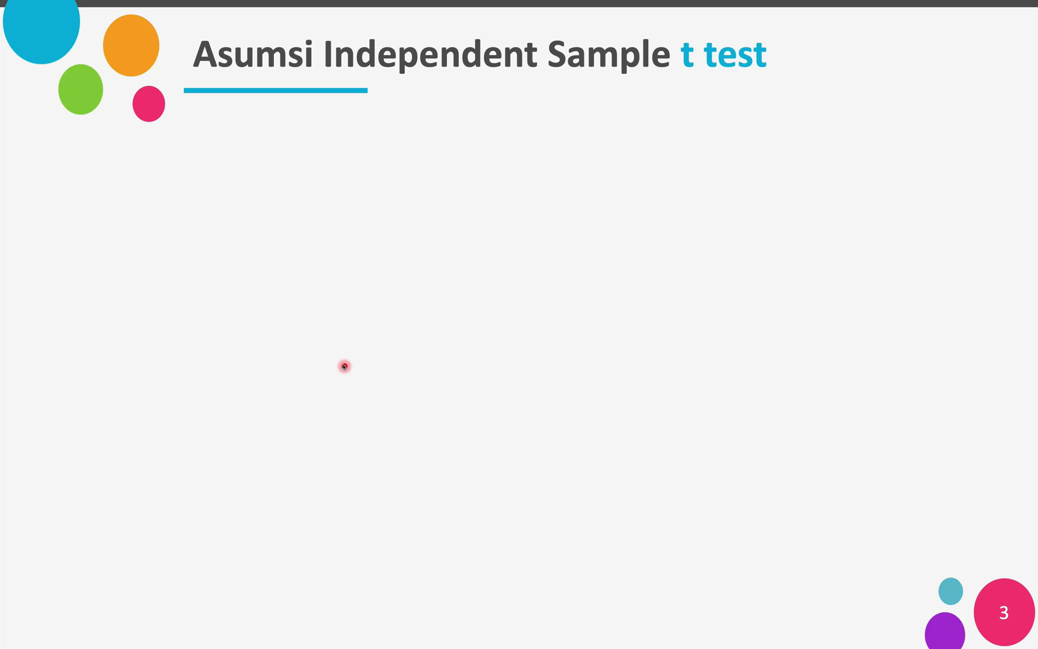
key("Right")
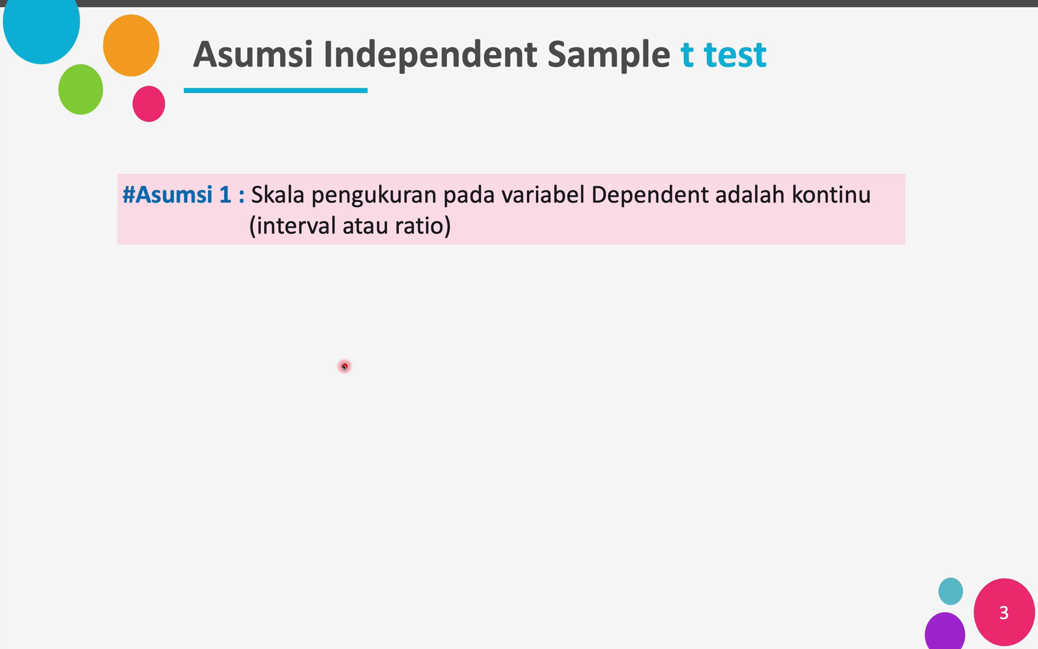
key("super+Tab")
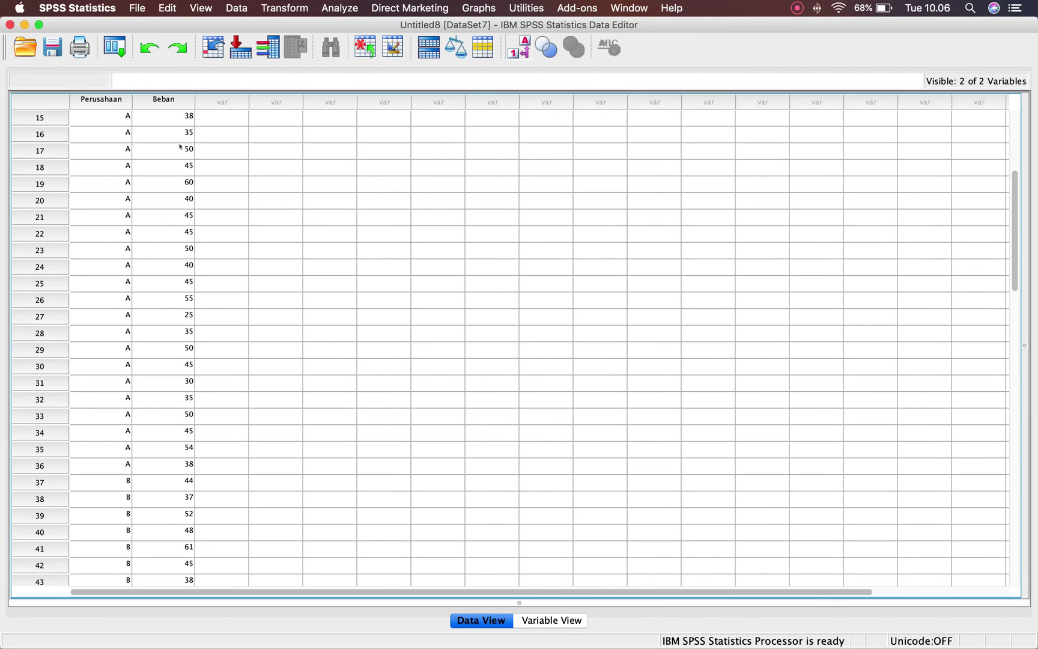
left_click(179, 104)
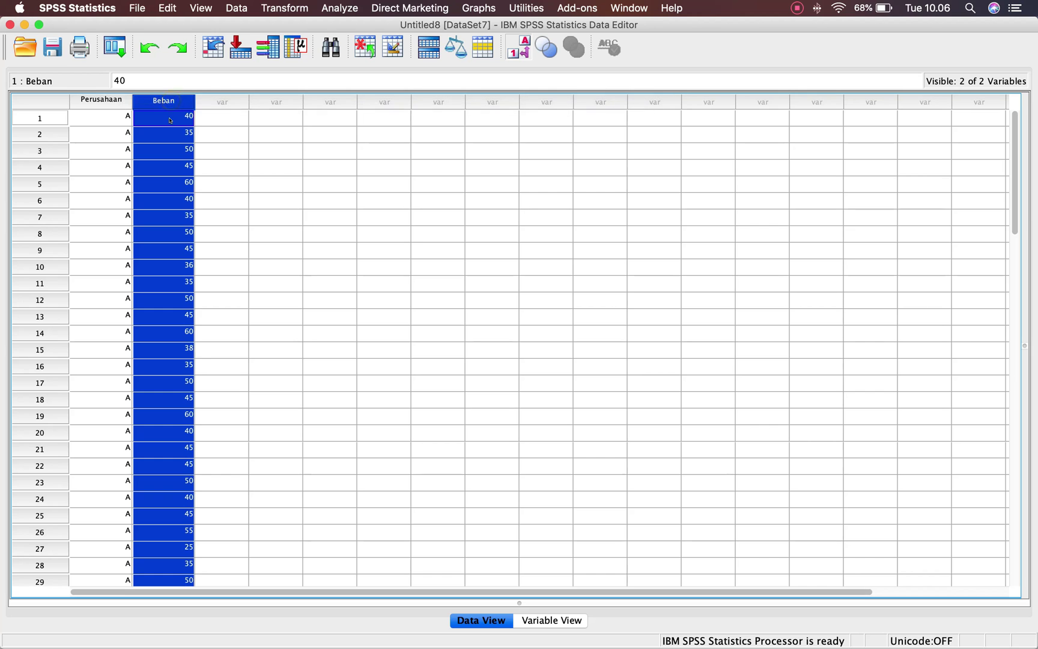
- Compare the first two Beban values and look through the column's rows for both companies
left_click(170, 119)
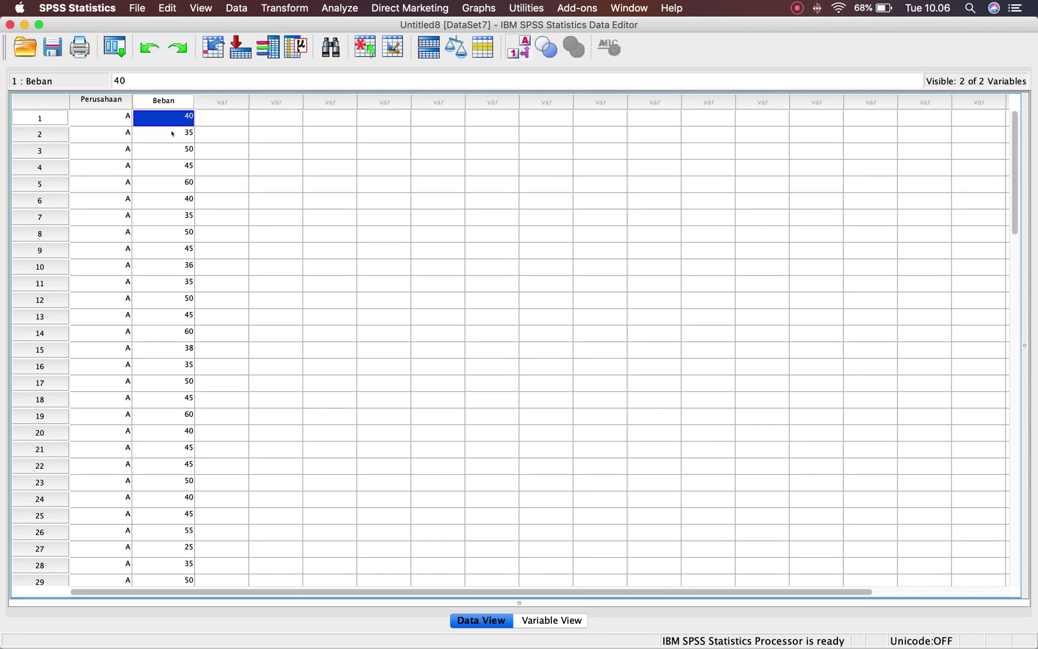
left_click(172, 134)
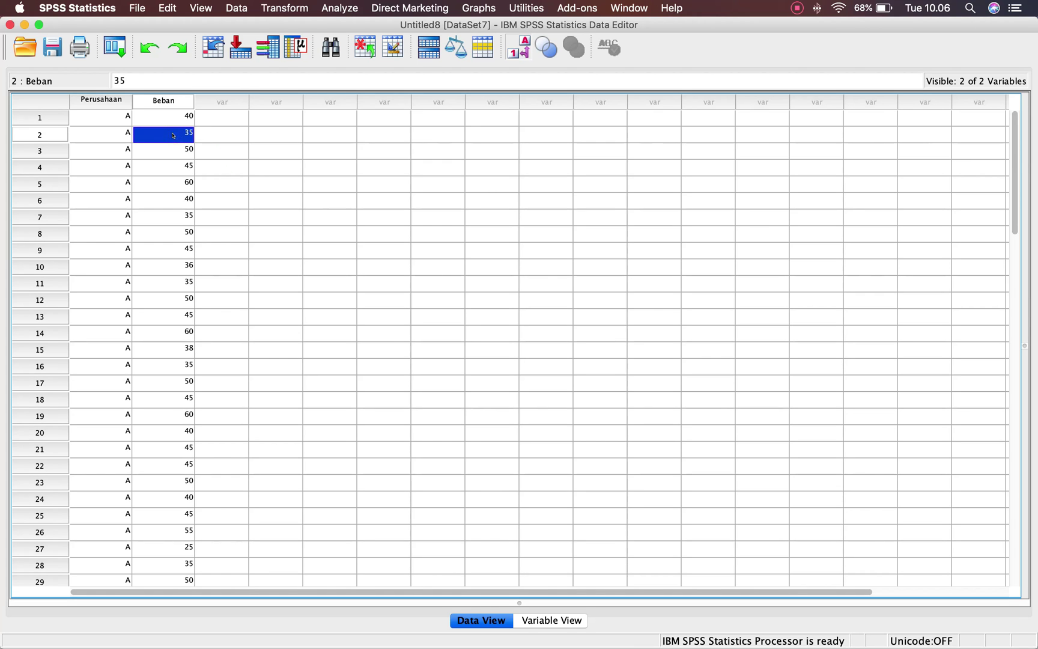
left_click(174, 116)
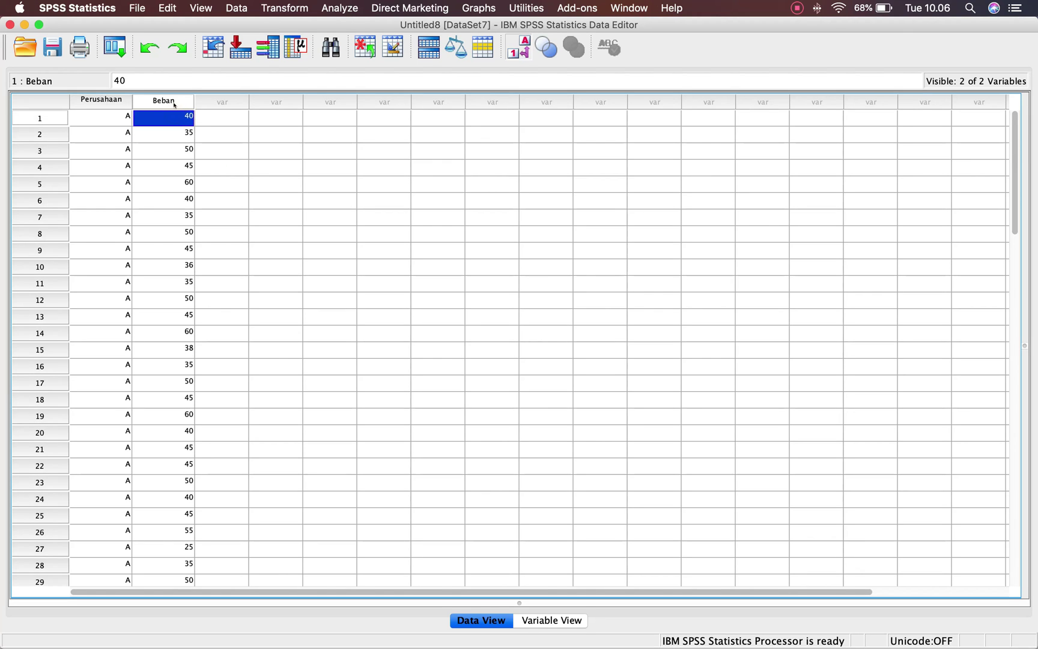
left_click(173, 133)
left_click(173, 119)
left_click(173, 132)
left_click(173, 121)
scroll(175, 260, "down", 8)
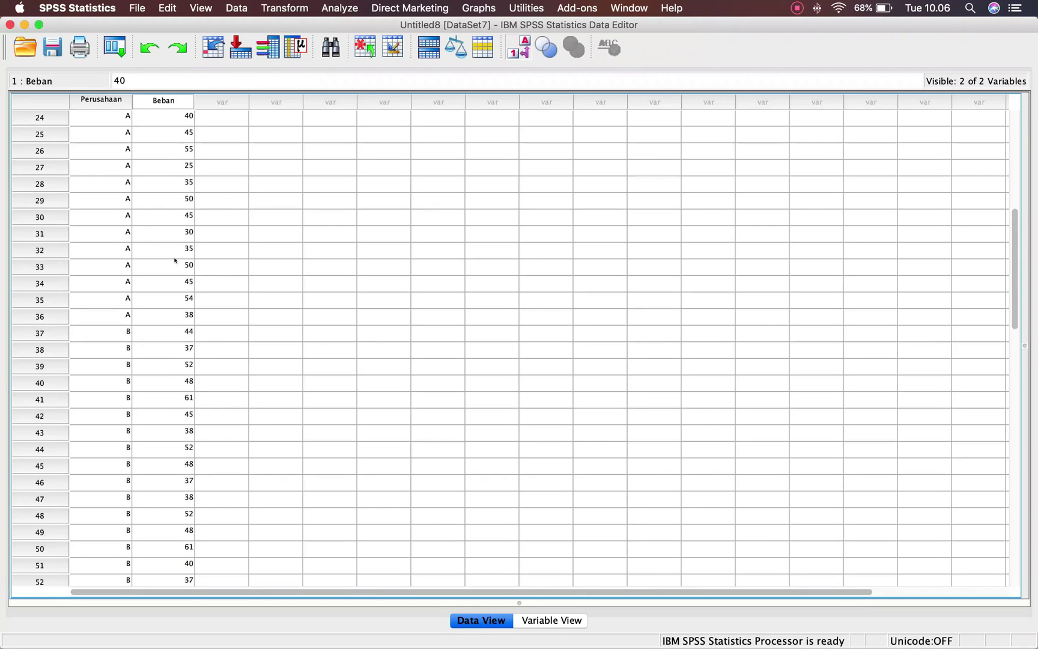
scroll(175, 260, "up", 8)
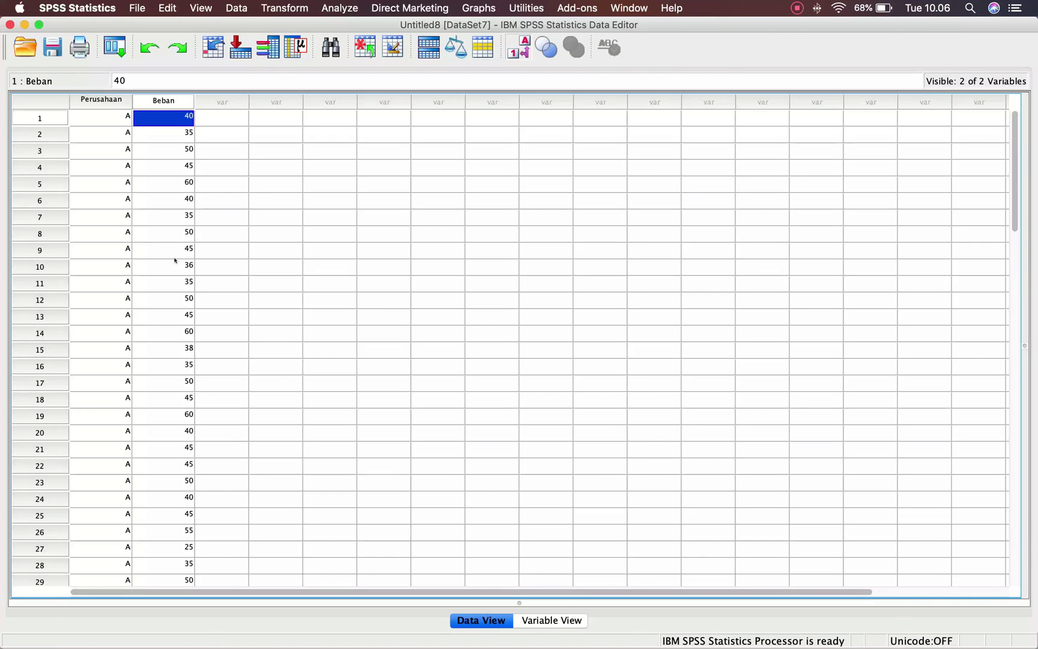
- Reveal the second assumption in the slideshow, and switch back to SPSS to check the Perusahaan column's two categories
key("ctrl+Left")
left_click(175, 260)
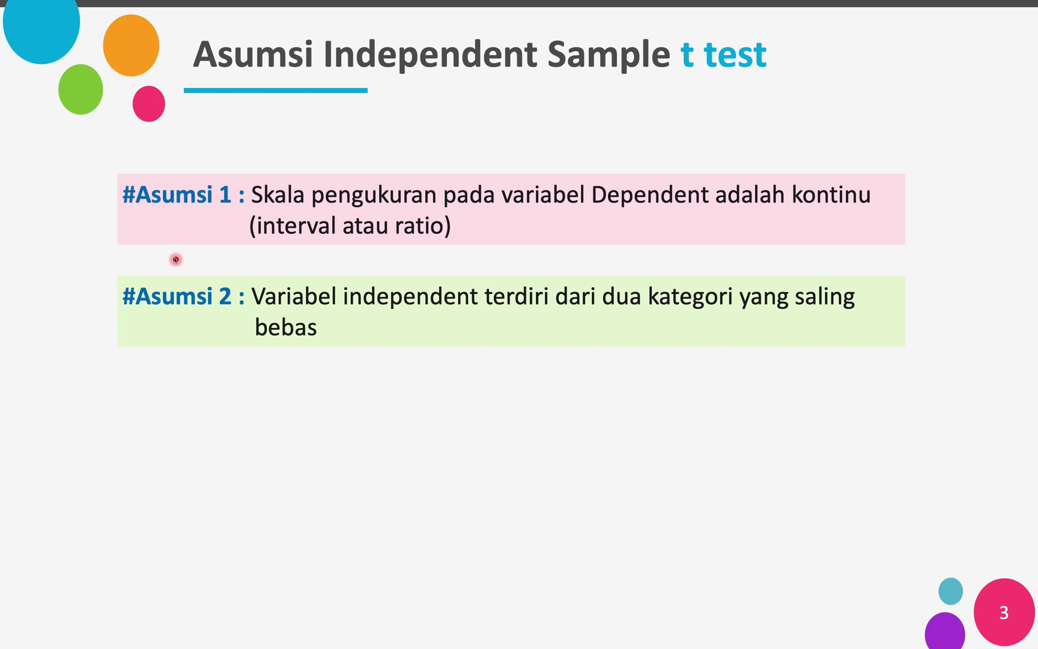
key("ctrl+Right")
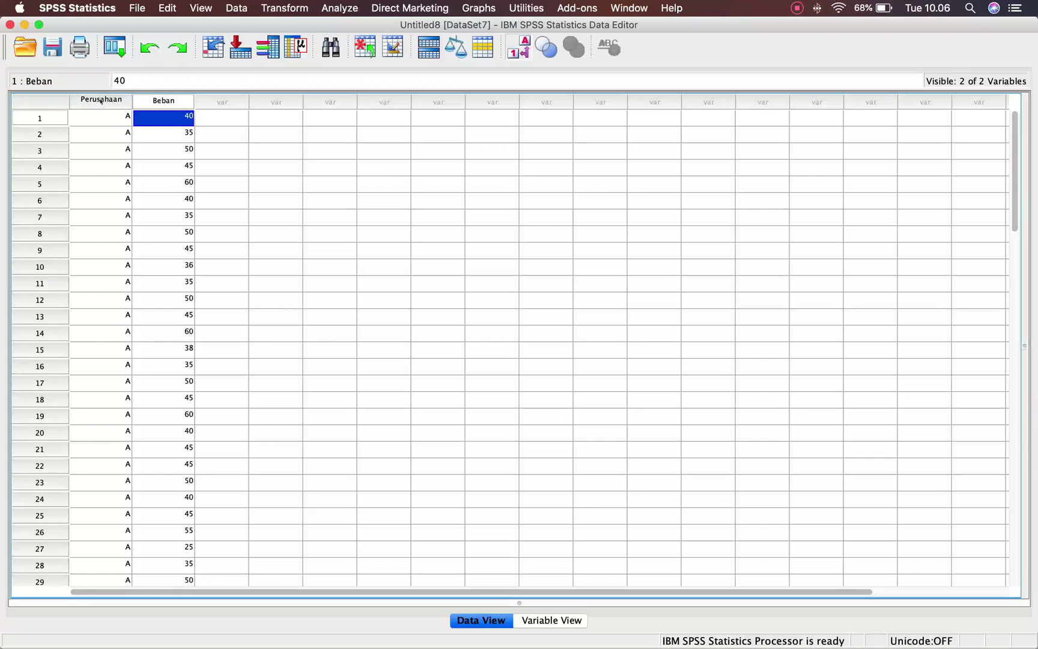
left_click(100, 101)
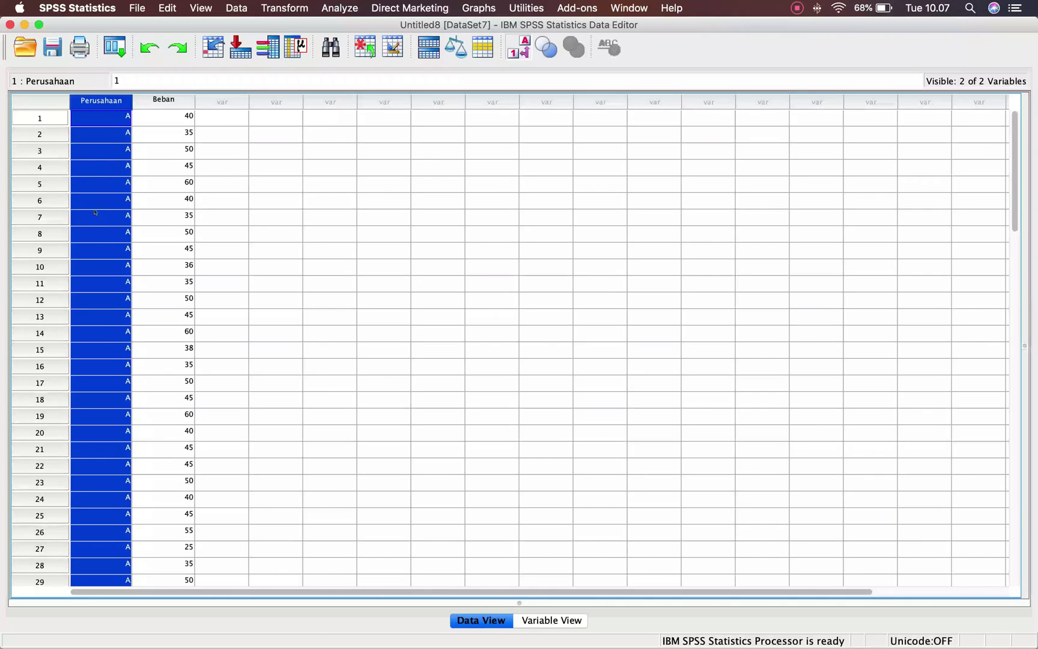
scroll(96, 247, "down", 10)
scroll(96, 247, "down", 2)
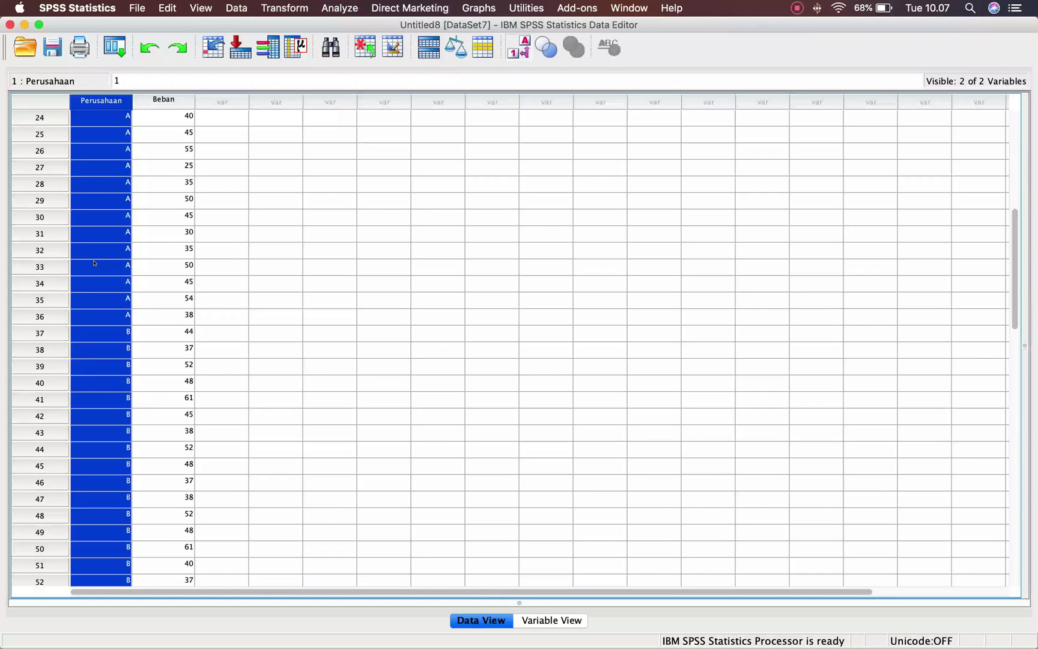
scroll(94, 263, "up", 8)
key("Delete")
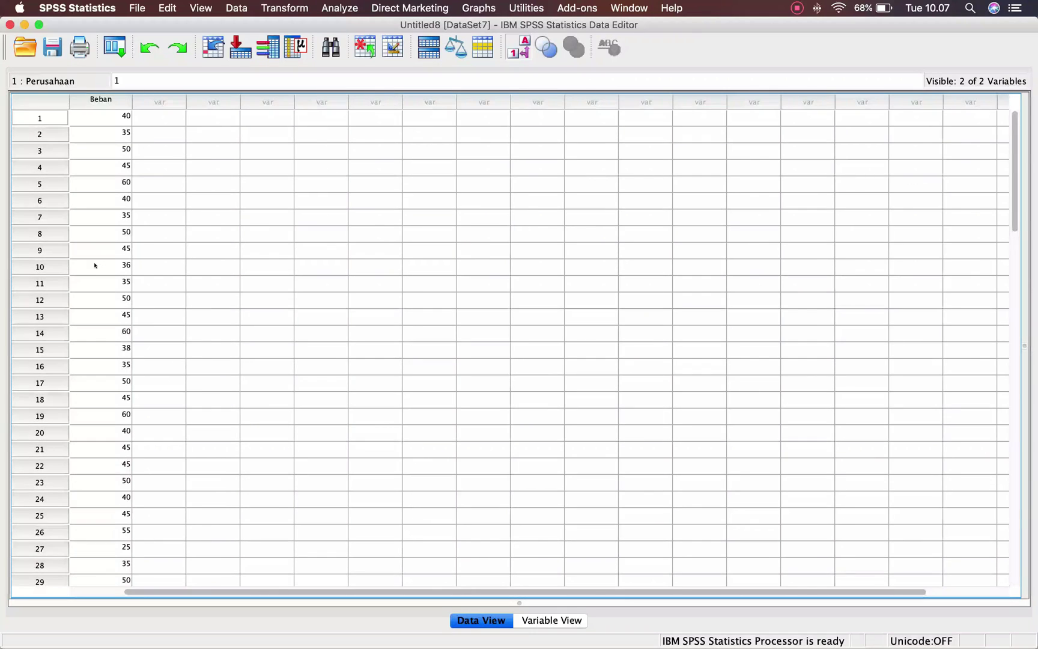
- Present the third assumption against the SPSS data rows, and advance the slideshow to the following assumption before returning to SPSS
key("ctrl+Left")
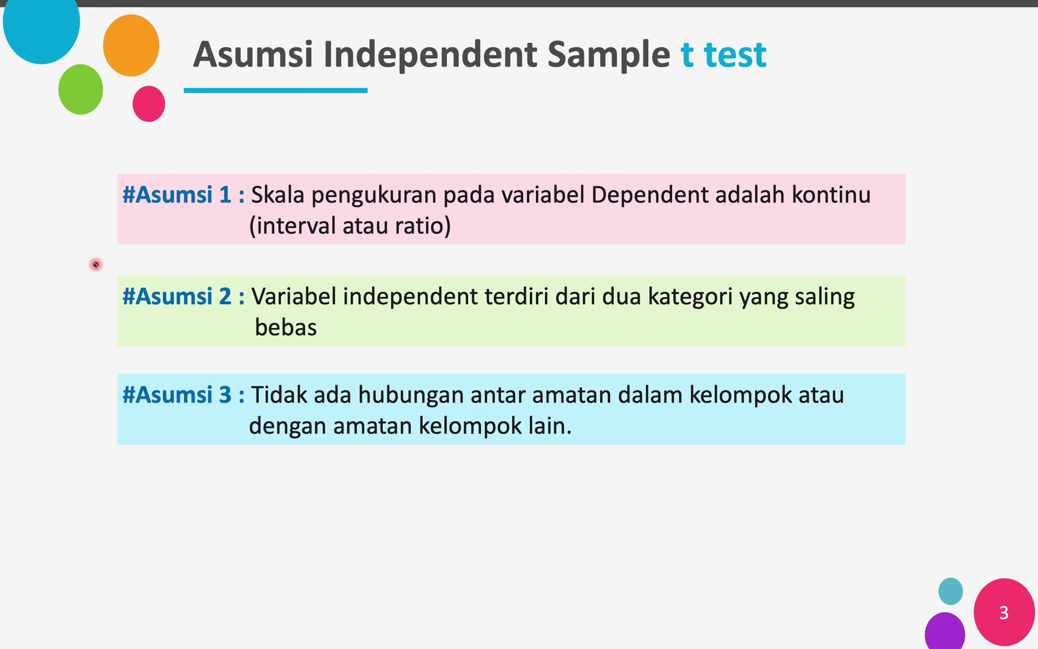
key("ctrl+Right")
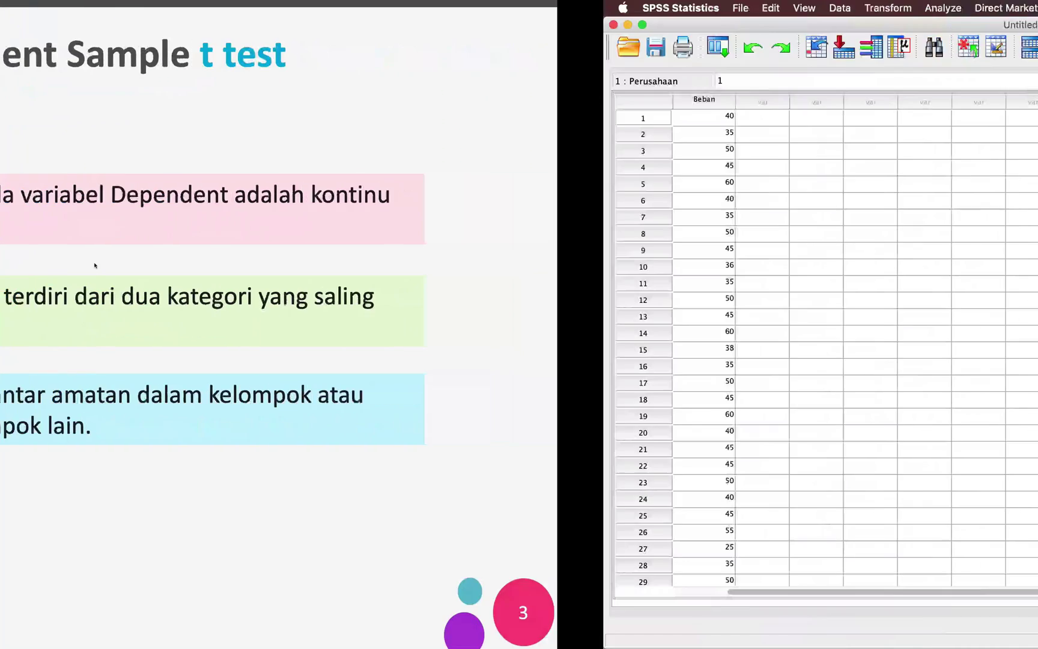
scroll(95, 259, "left", 2)
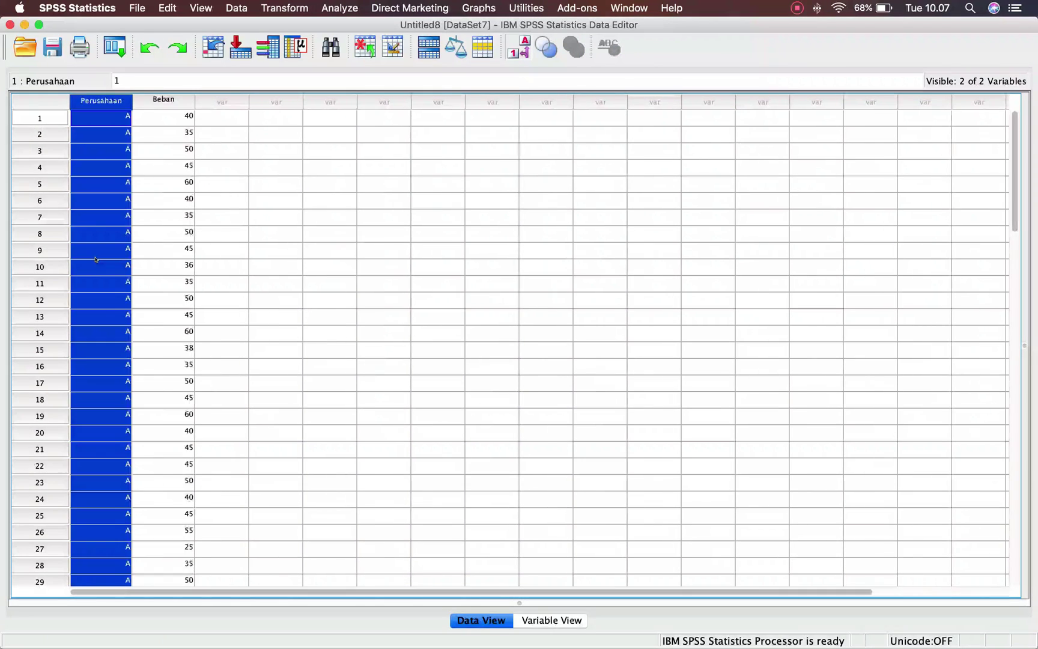
left_click(159, 132)
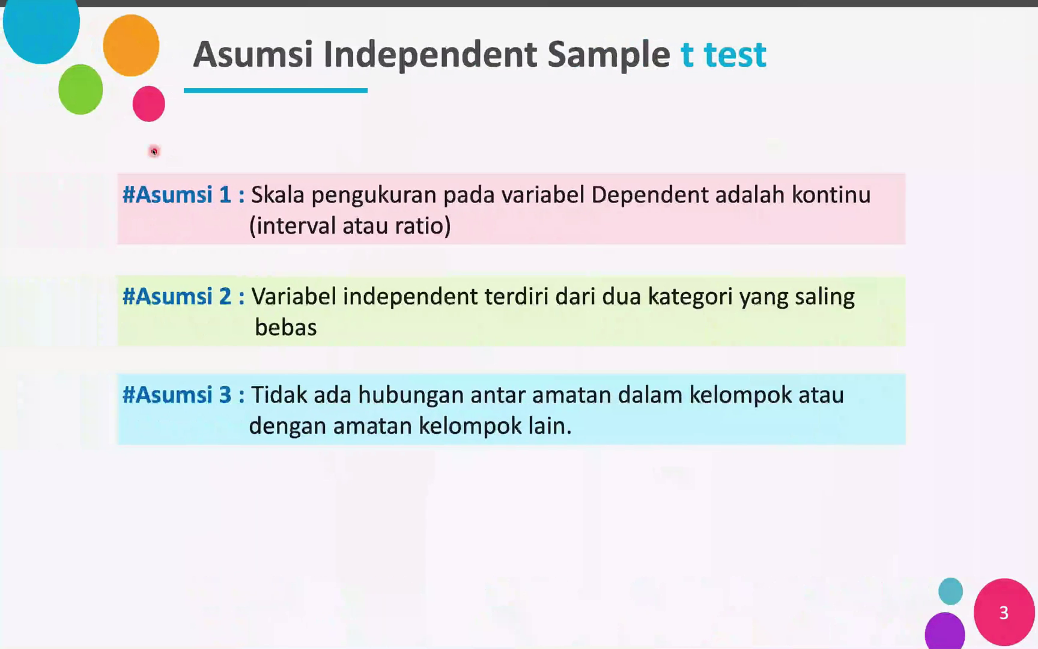
left_click(154, 151)
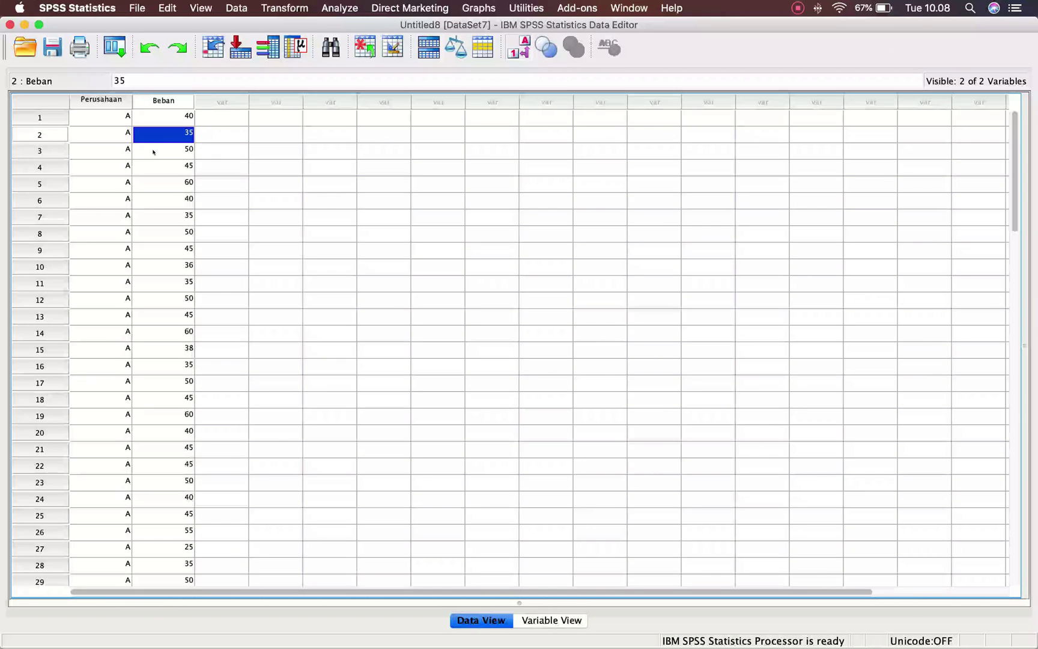
- Create a simple boxplot with summaries for groups of cases, using Beban as the variable and Perusahaan as the category axis
left_click(478, 8)
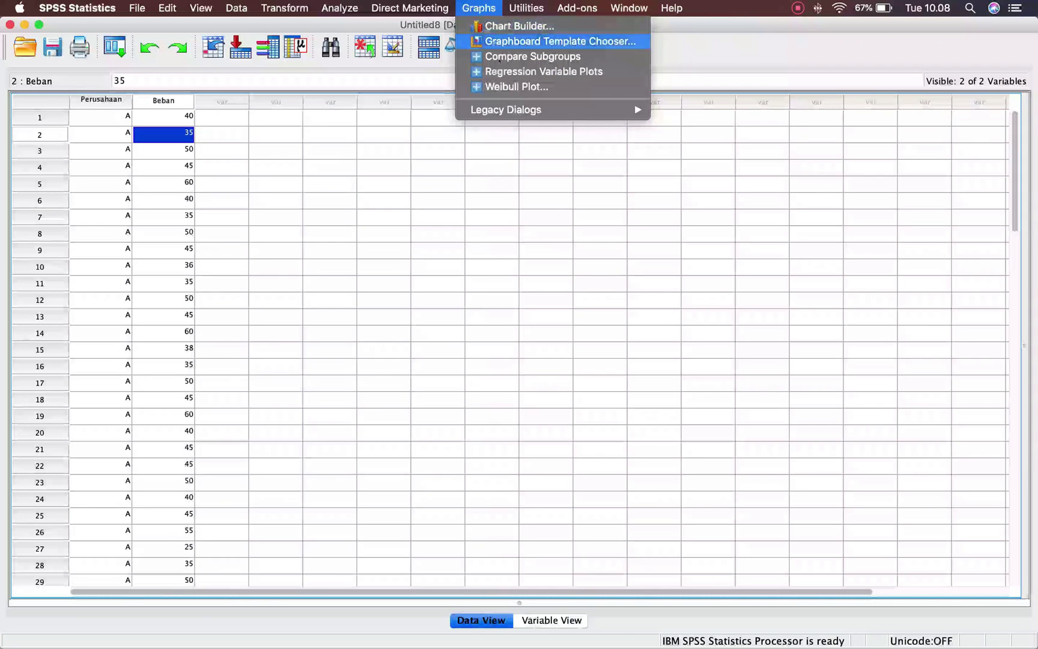
mouse_move(539, 109)
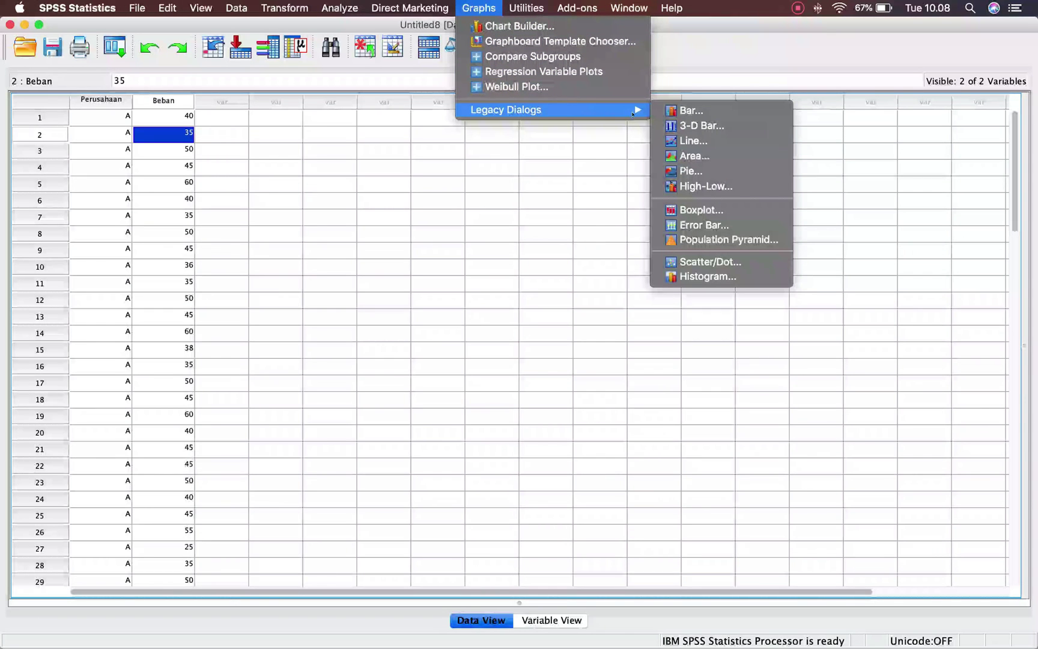
left_click(698, 211)
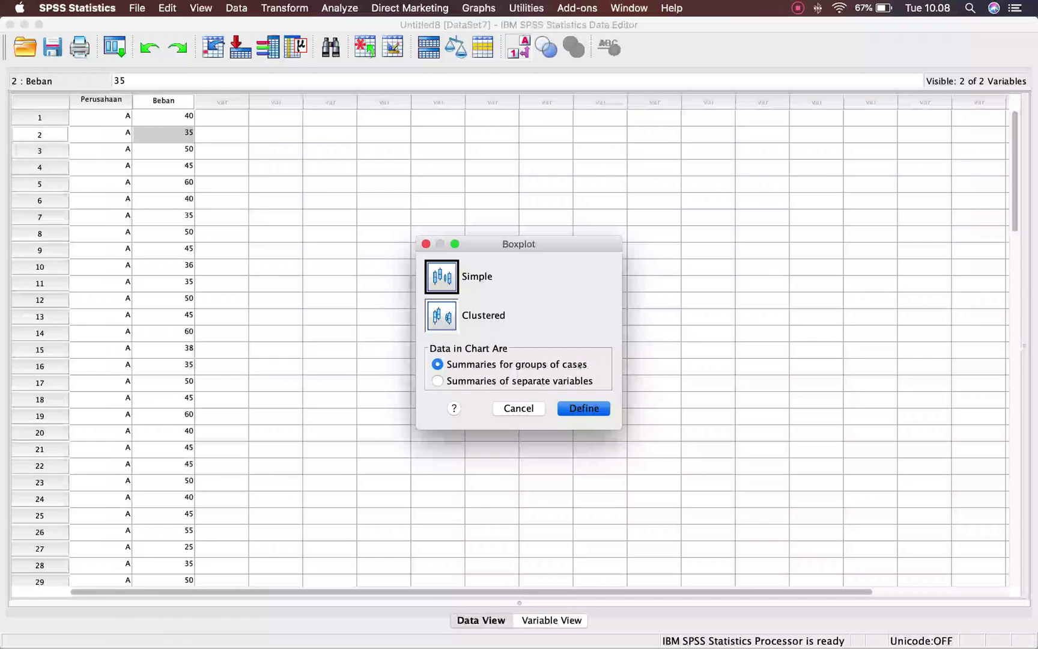
left_click(585, 409)
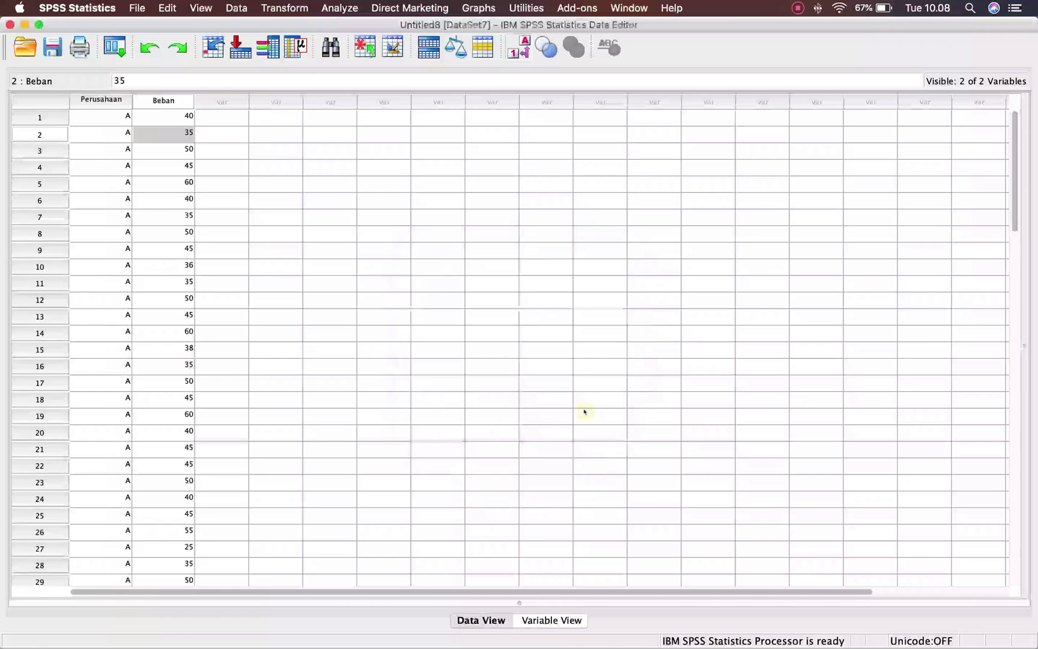
left_click(356, 234)
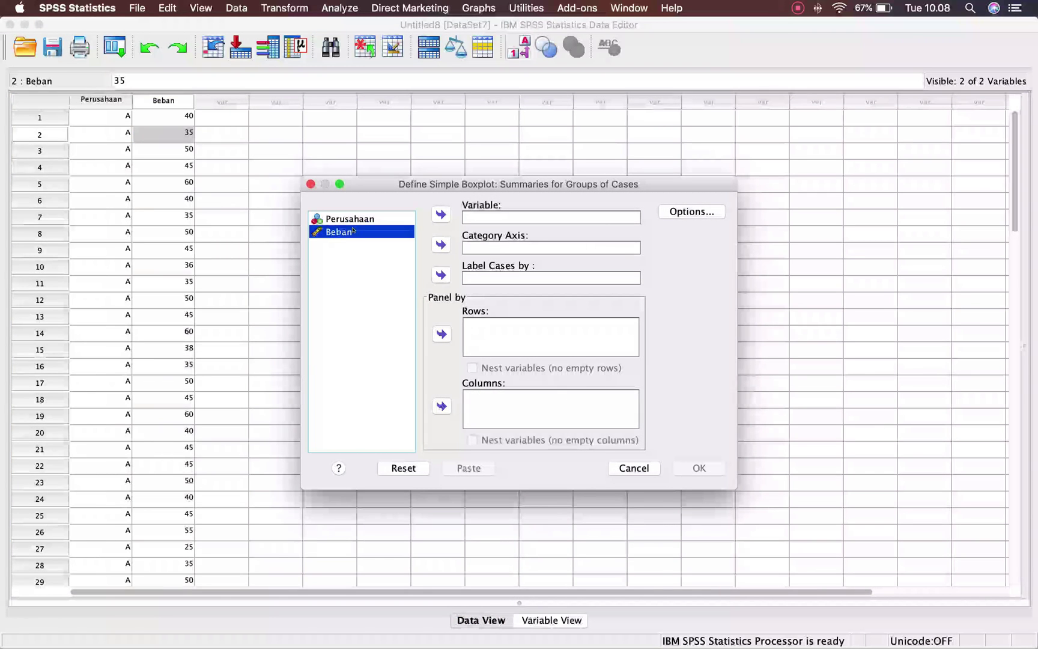
left_click(441, 214)
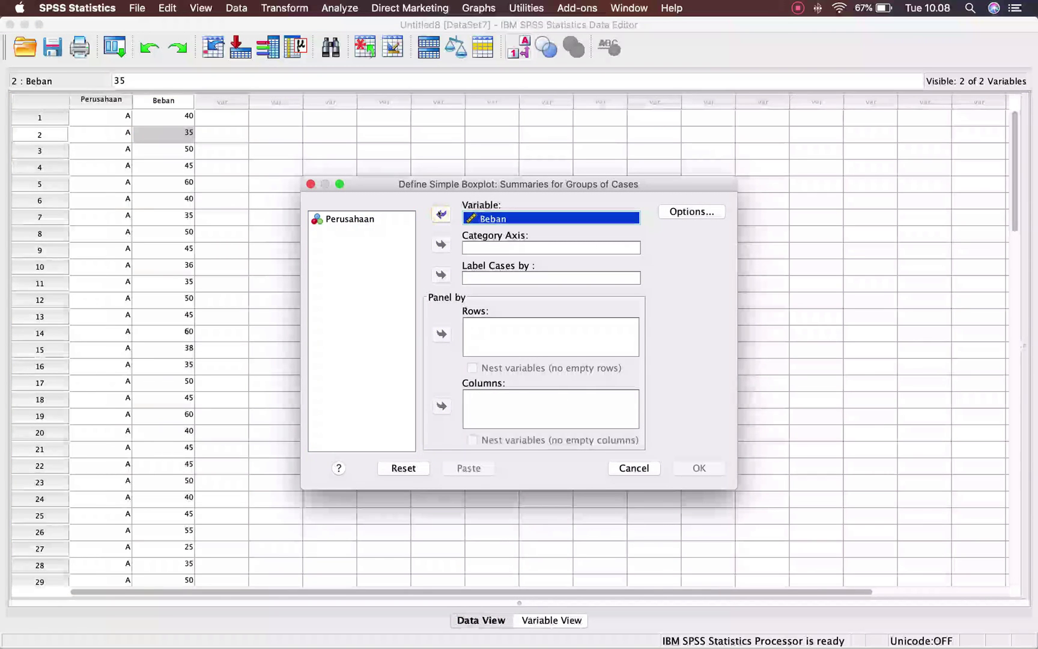
left_click(368, 220)
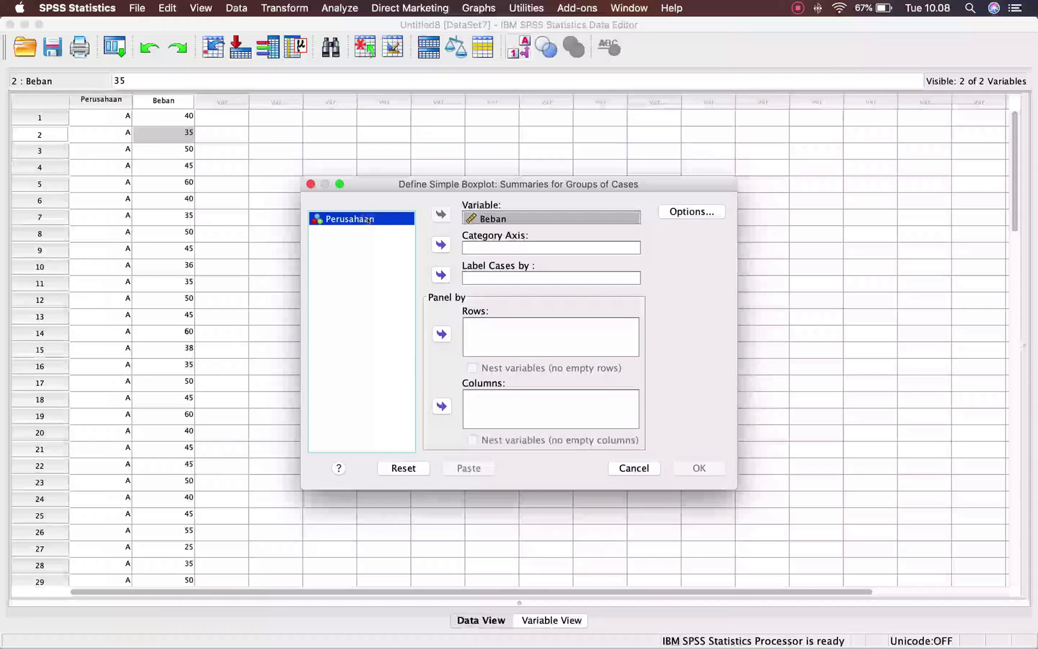
left_click(437, 249)
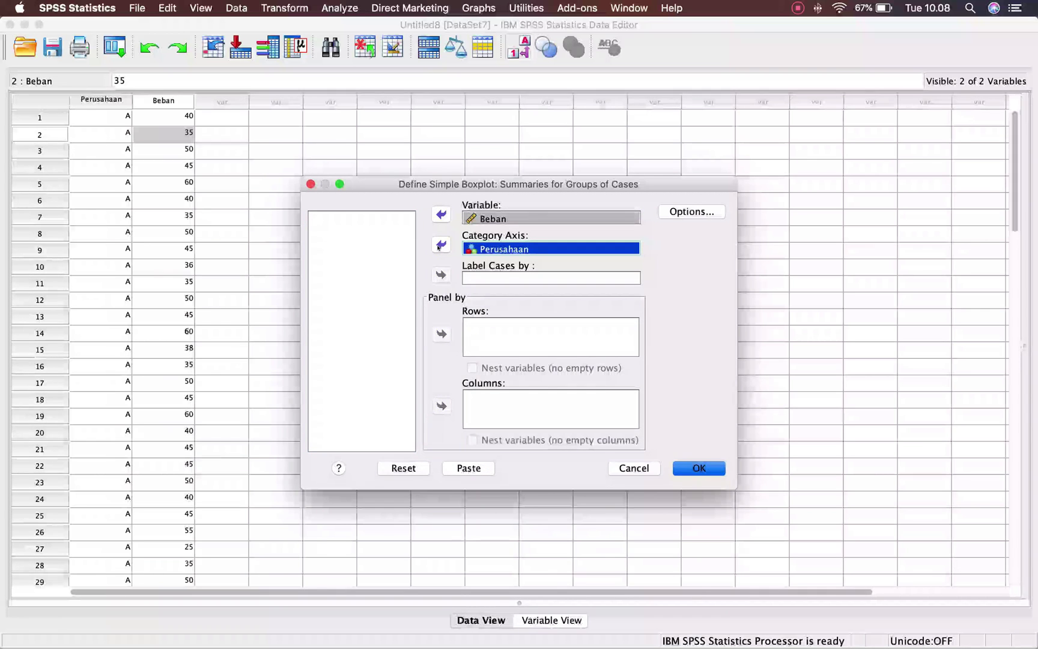
left_click(693, 467)
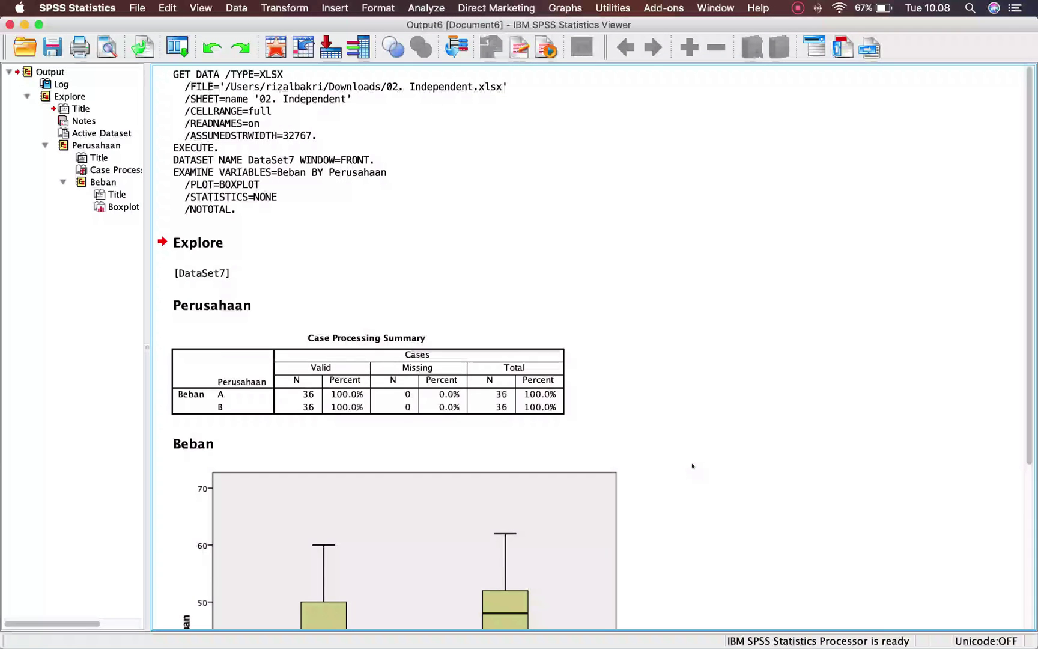
- Examine the Beban boxplots of companies A and B for outliers, and compare them with the Asumsi 4 slide
scroll(692, 466, "down", 3)
scroll(692, 466, "down", 5)
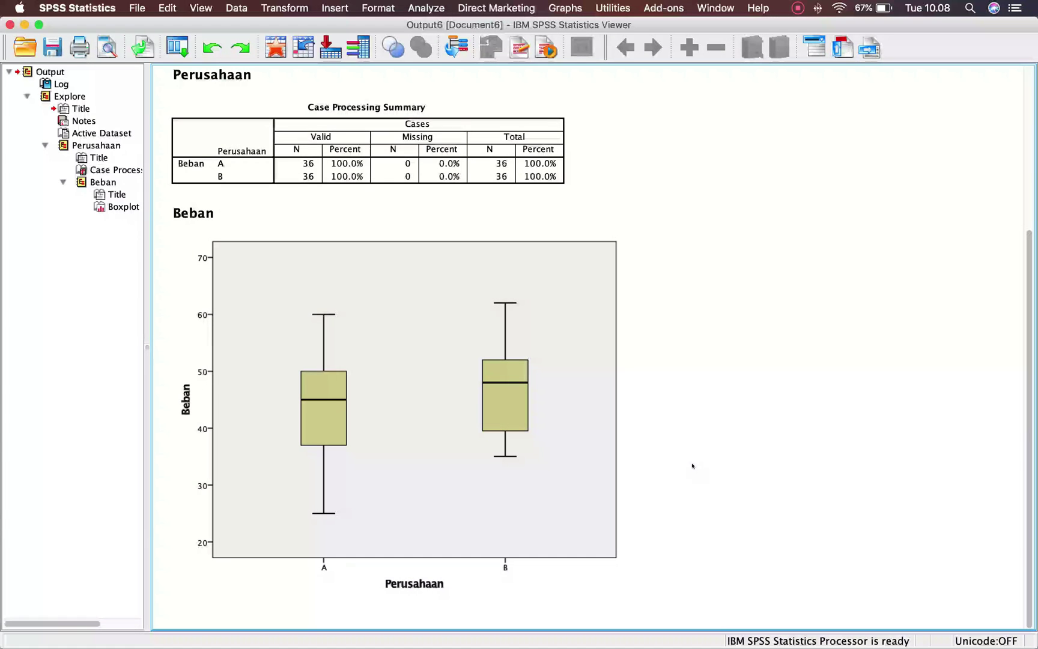
left_click(433, 399)
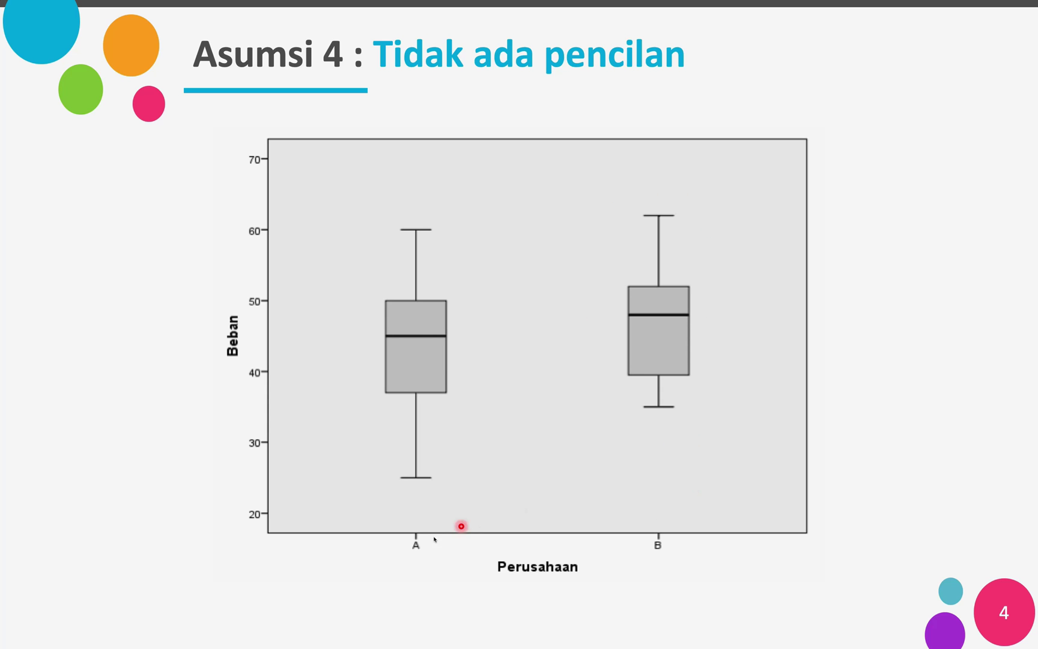
left_click(659, 553)
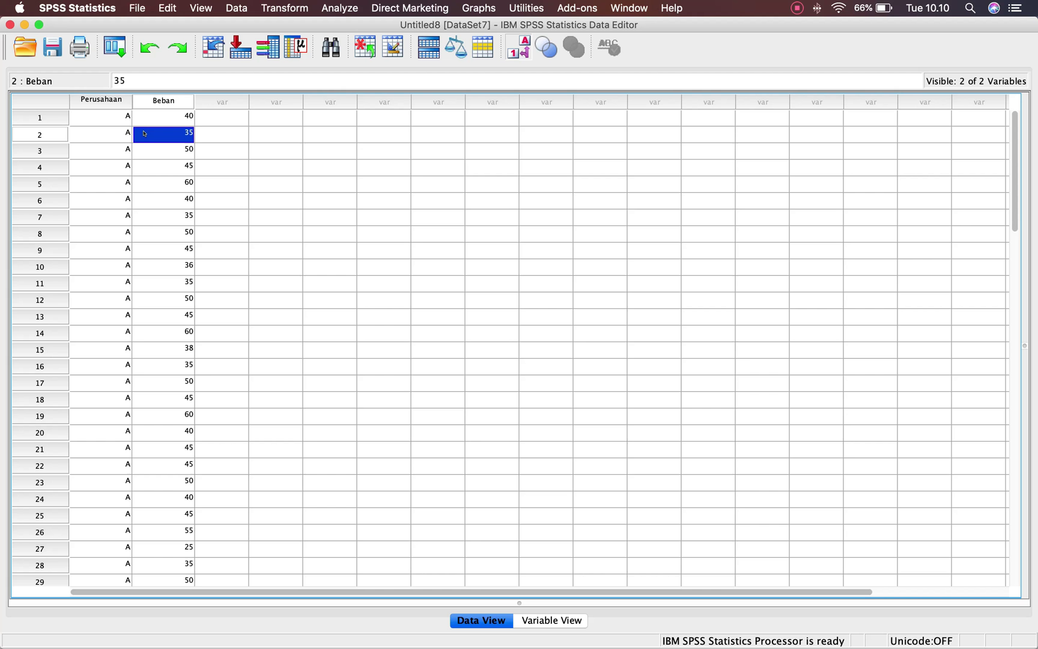
- Set up the Explore procedure with Beban as the dependent variable and Perusahaan as the factor
left_click(155, 118)
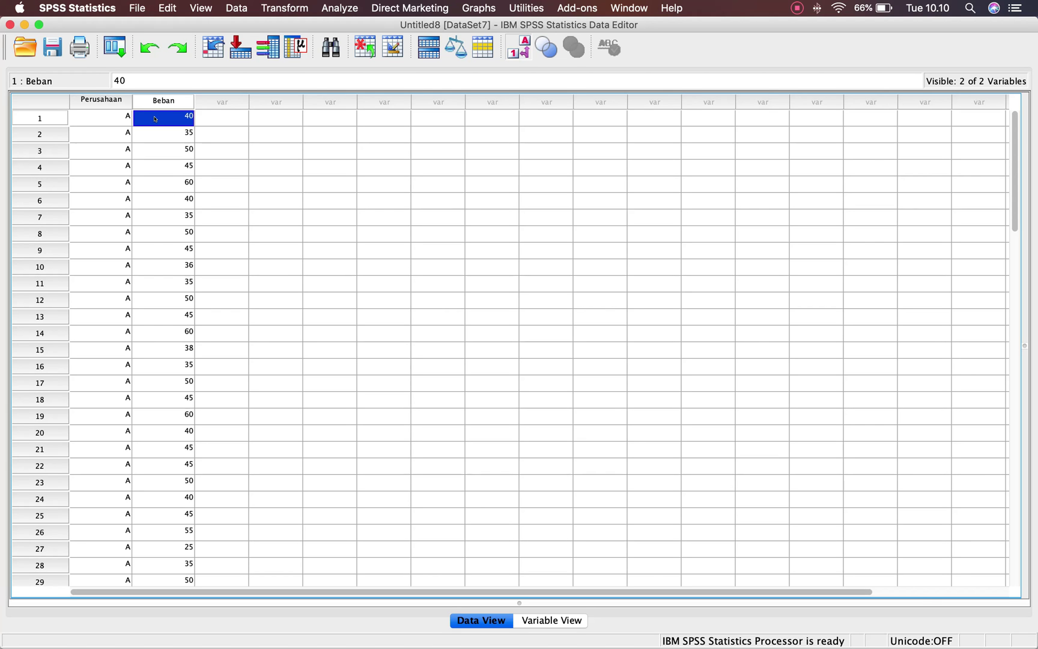
left_click(164, 100)
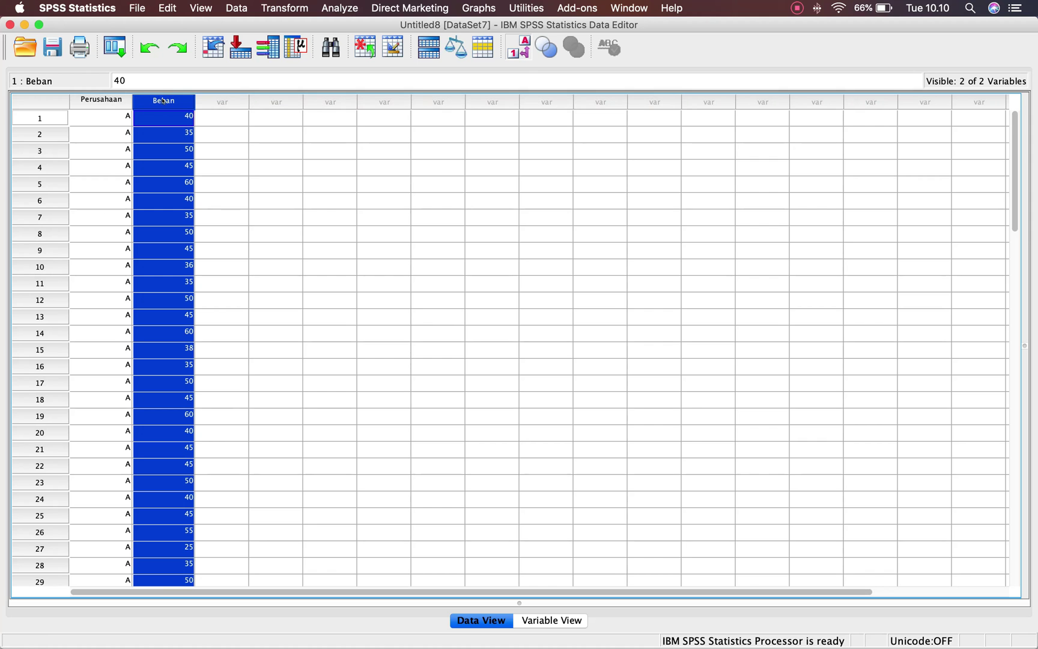
left_click(330, 10)
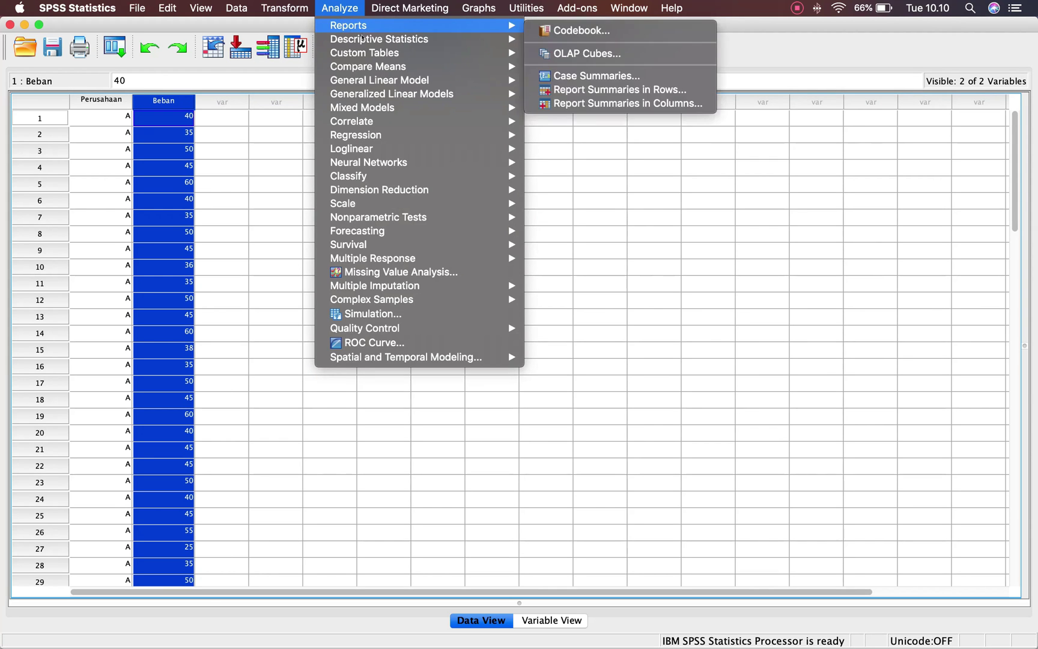
mouse_move(382, 44)
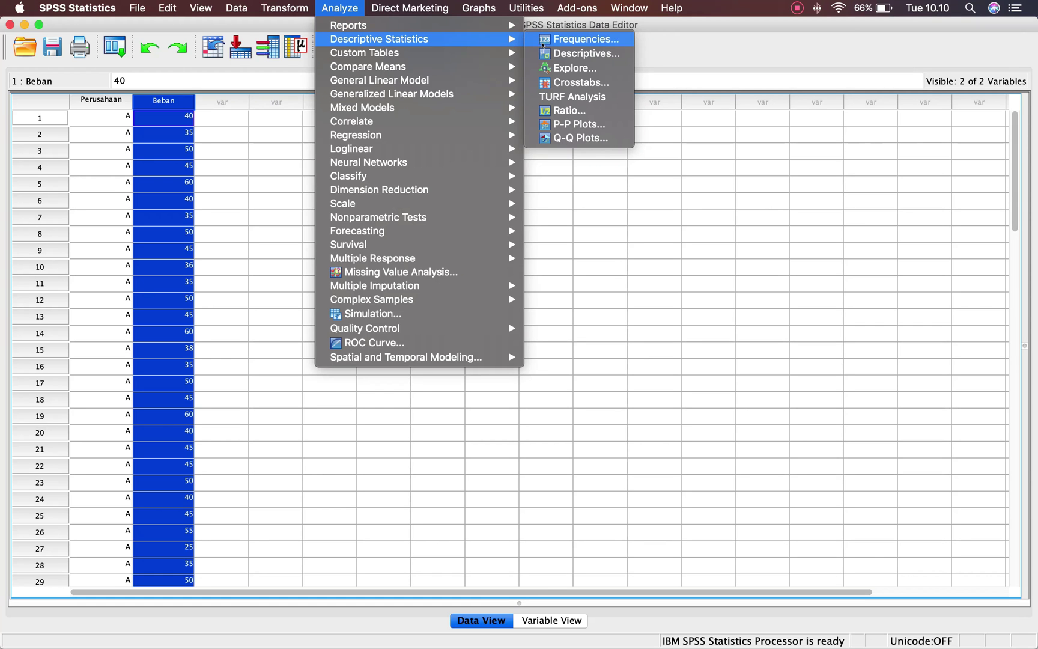
left_click(563, 68)
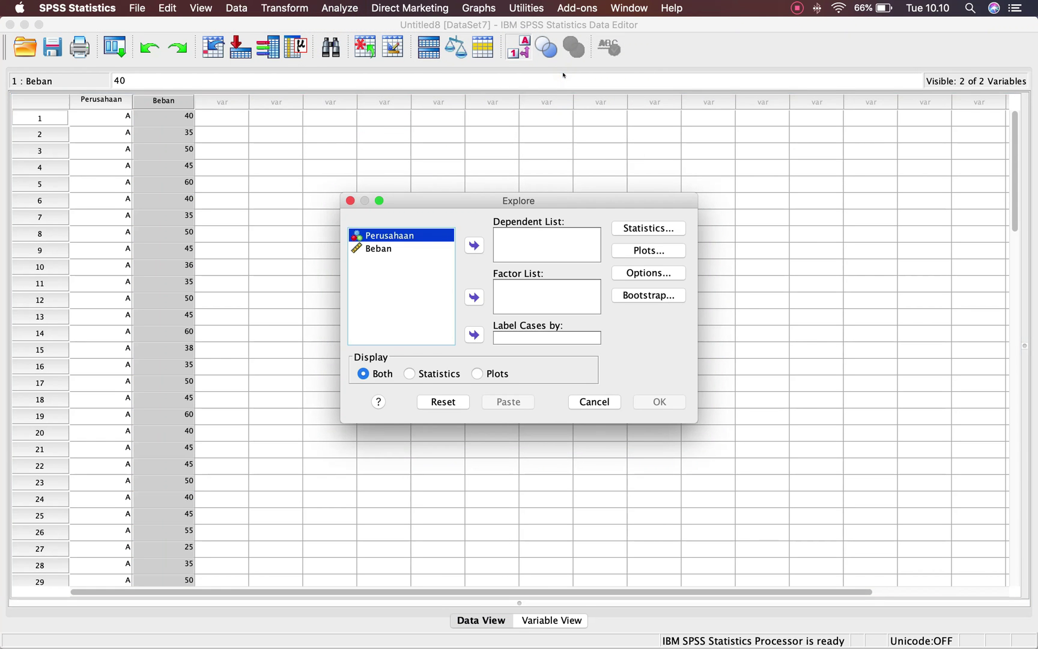
left_click(401, 247)
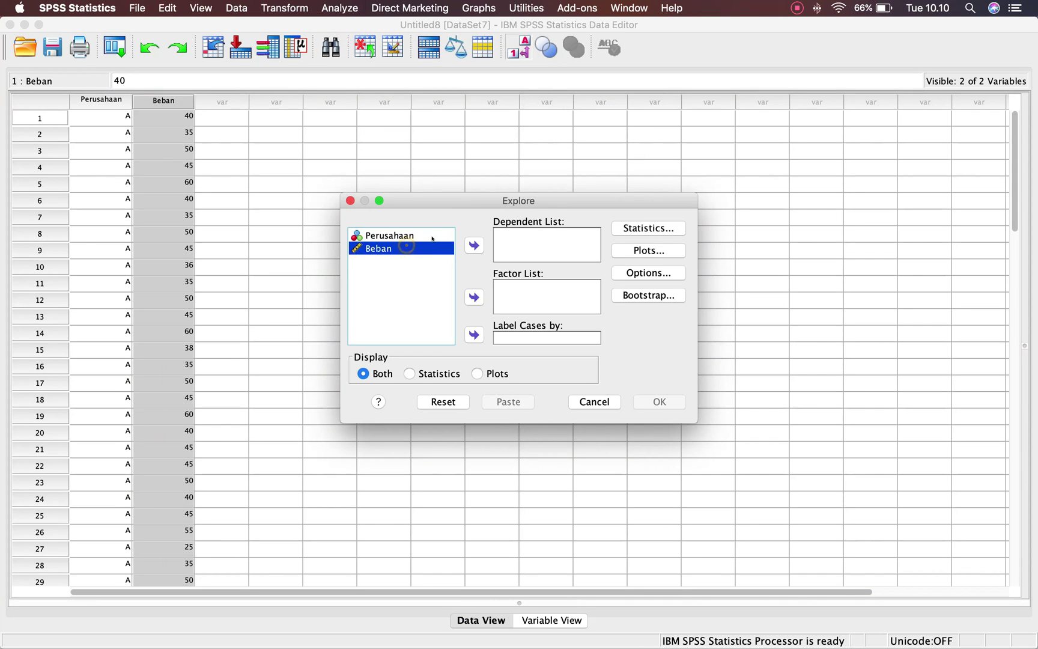
left_click(470, 247)
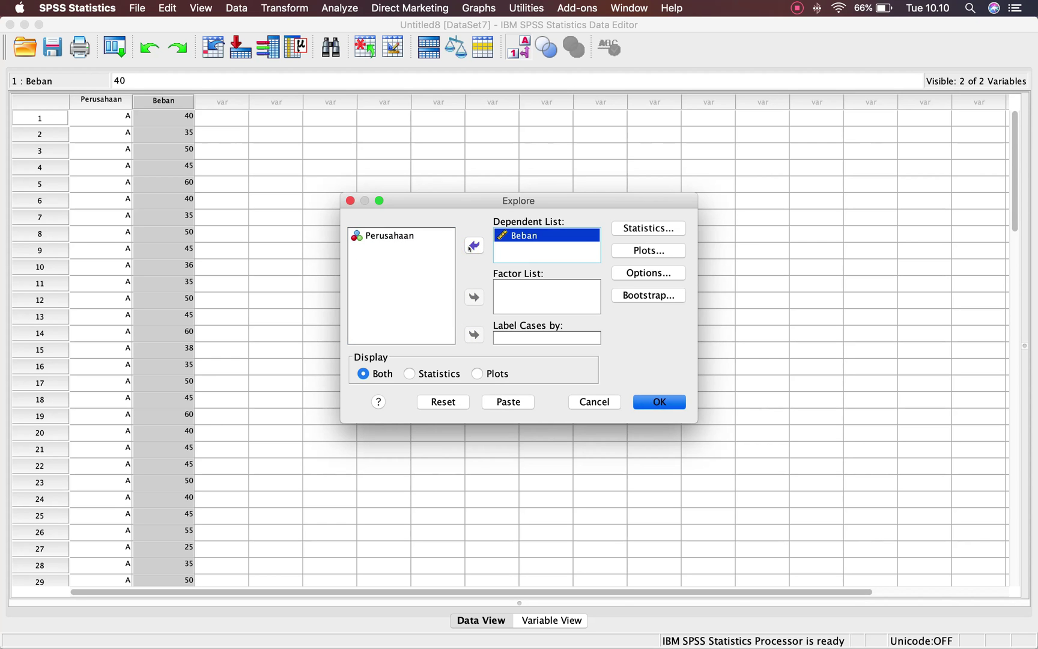
left_click(406, 238)
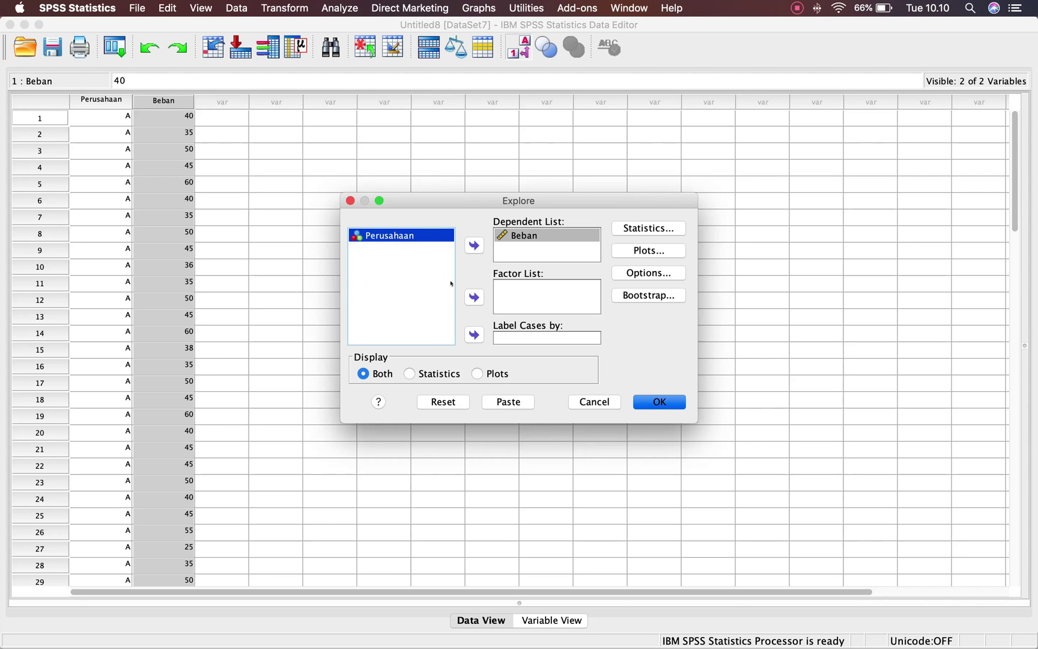
left_click(472, 297)
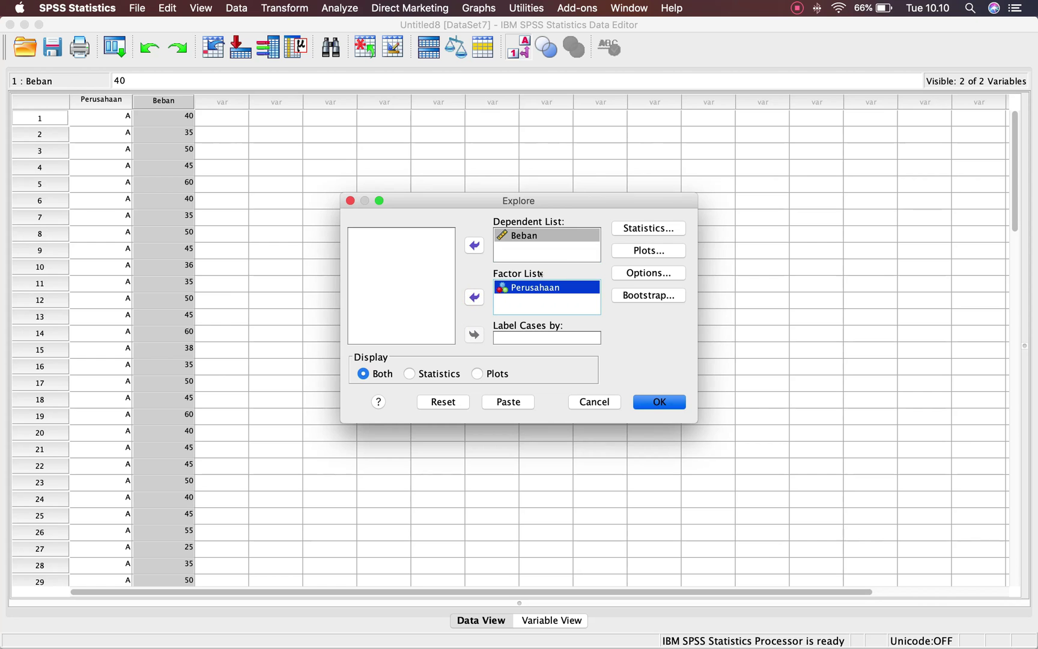
- Keep Descriptives at a 95% confidence interval, add Histogram and Normality plots with tests, set Boxplots to None, and run the Explore analysis
left_click(628, 229)
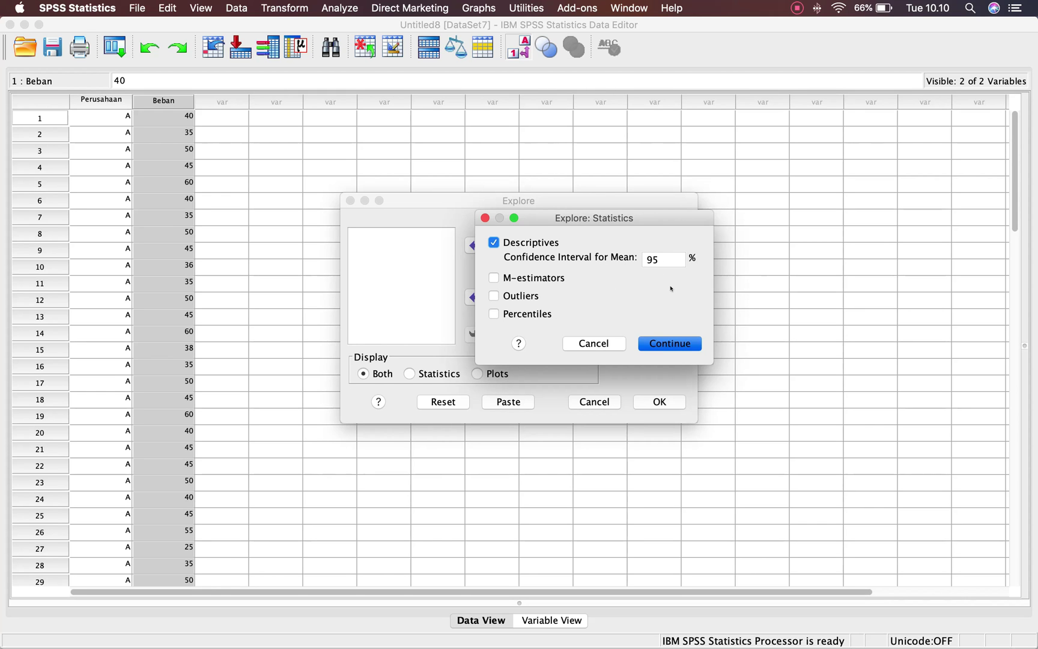
left_click(647, 341)
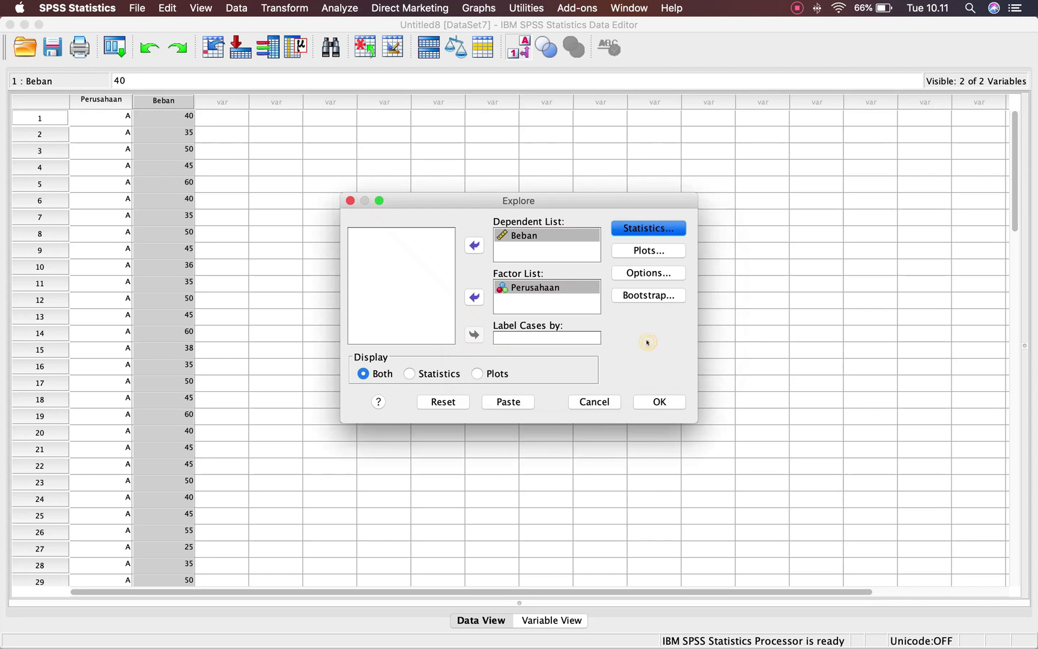
left_click(636, 255)
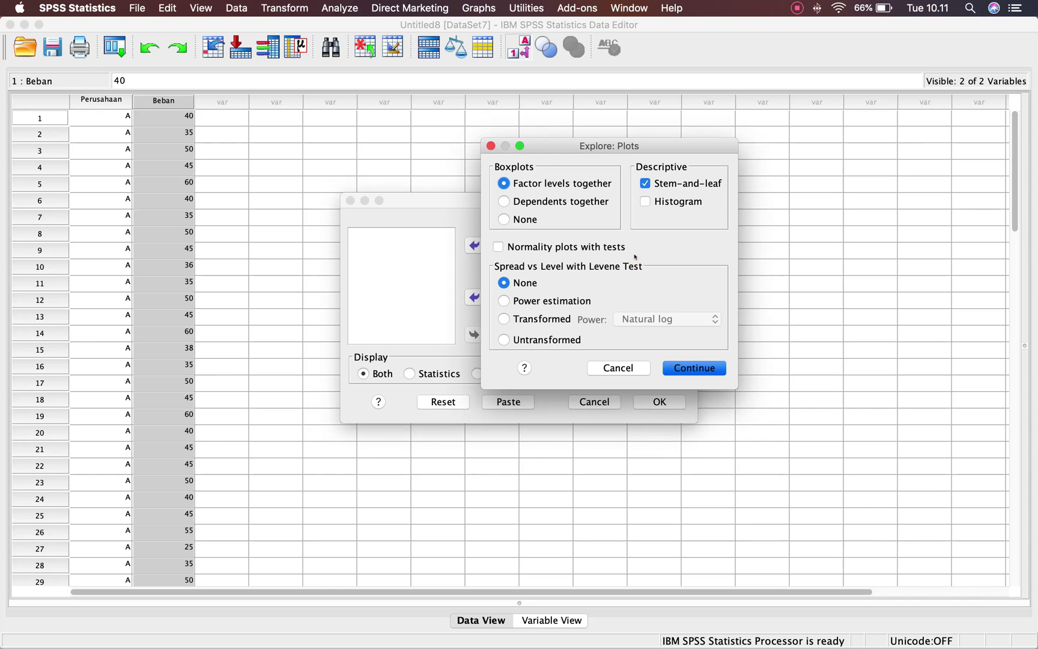
left_click(646, 202)
left_click(516, 248)
left_click(505, 220)
left_click(686, 367)
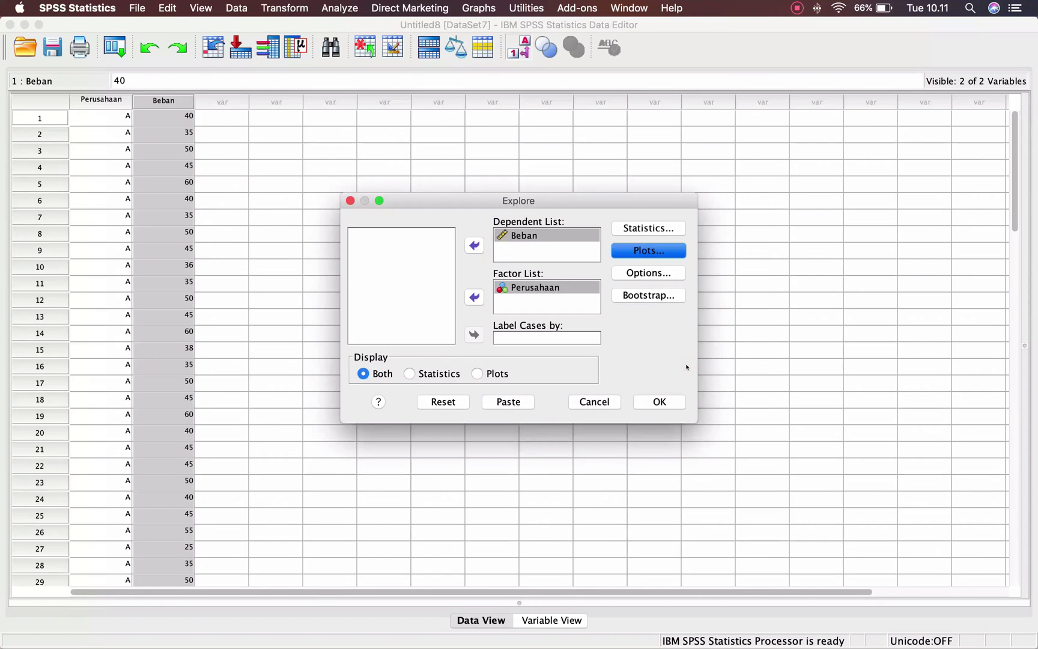
left_click(657, 402)
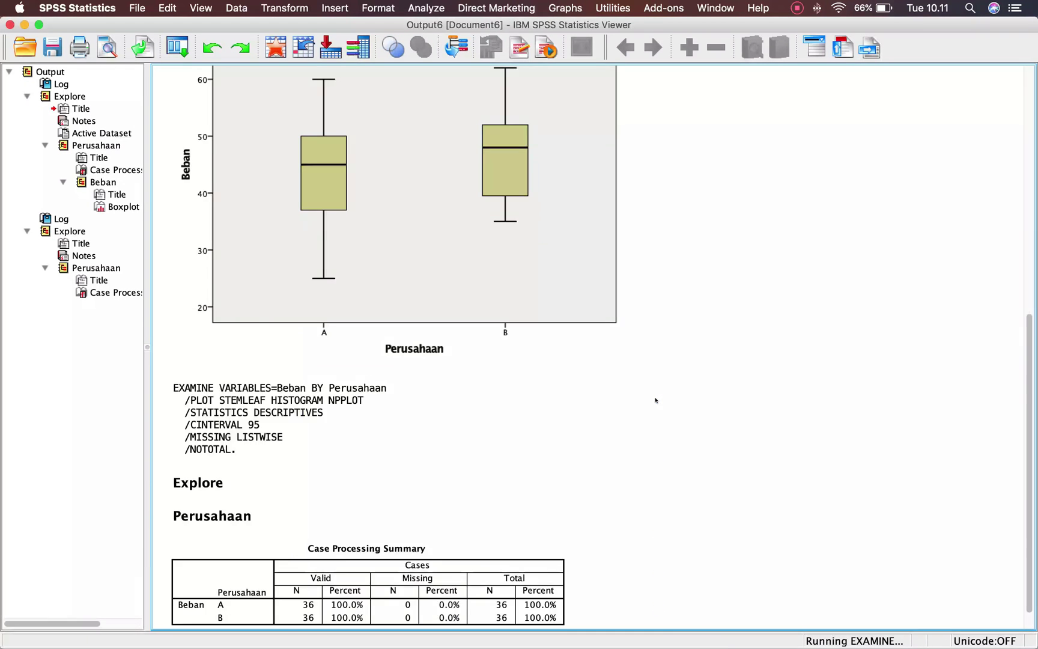
- Examine the Tests of Normality table for Beban by Perusahaan in the Explore output, along with the company A histogram
scroll(656, 400, "down", 10)
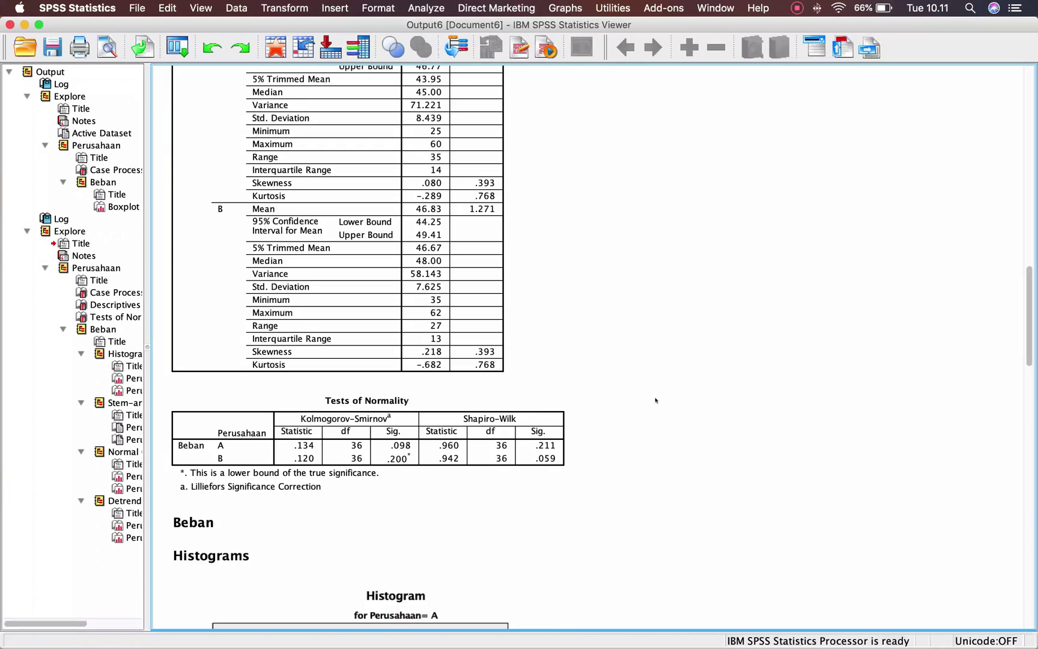
scroll(655, 400, "down", 1)
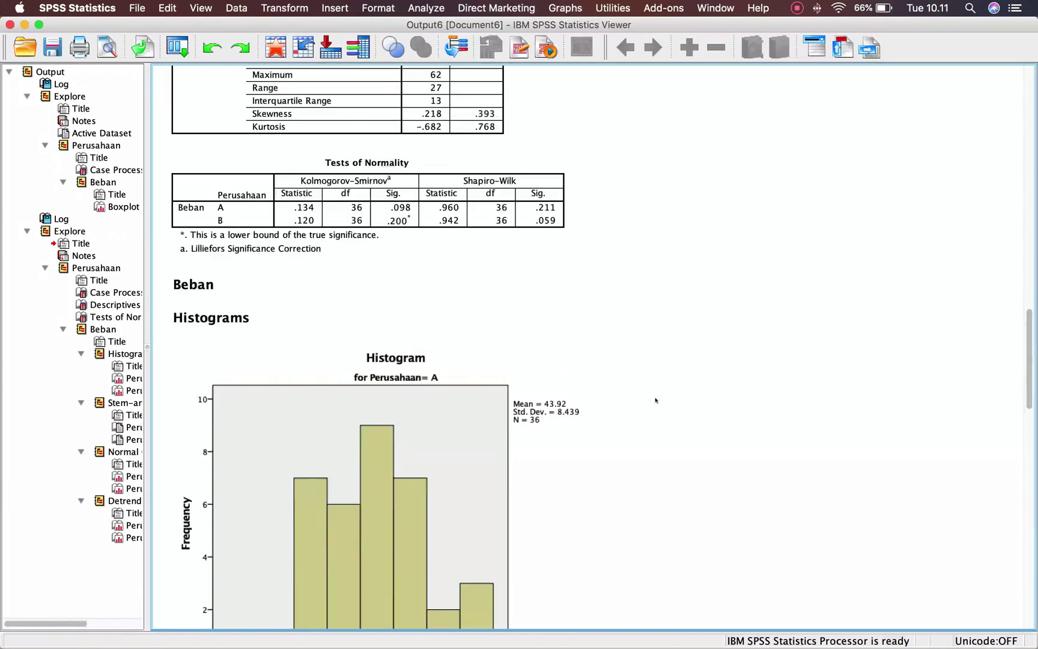
scroll(655, 401, "down", 2)
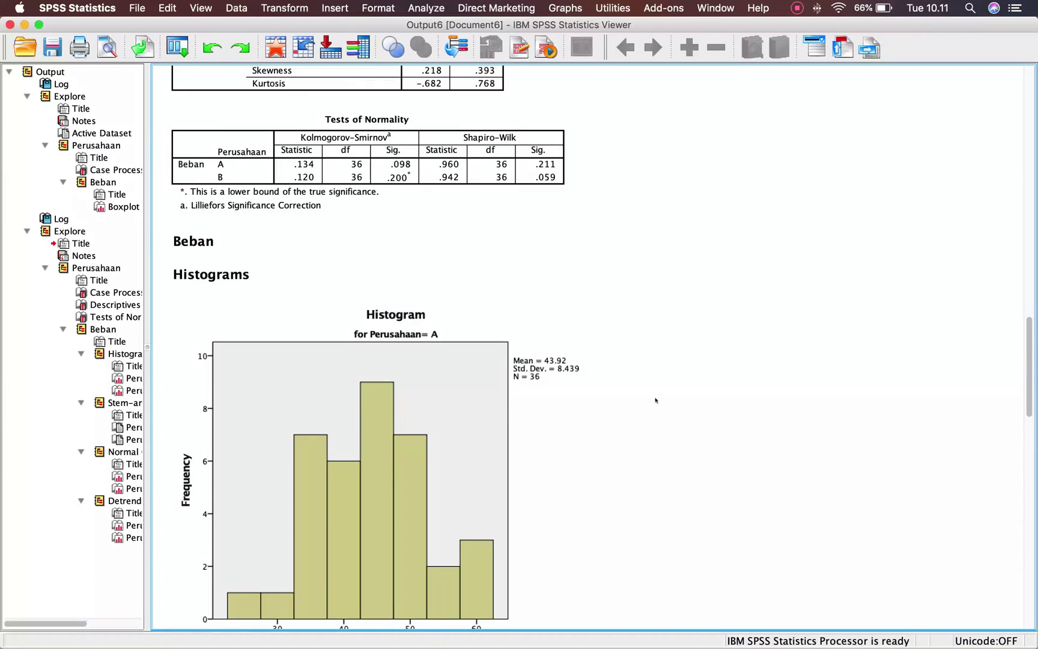
scroll(656, 400, "down", 1)
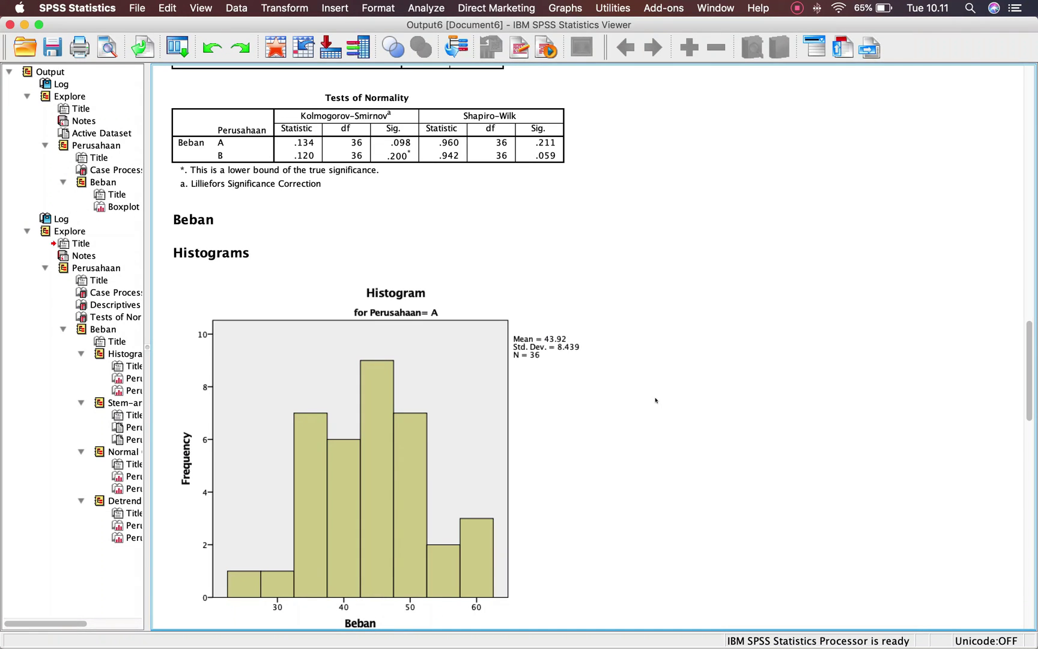
left_click(539, 323)
left_click(393, 175)
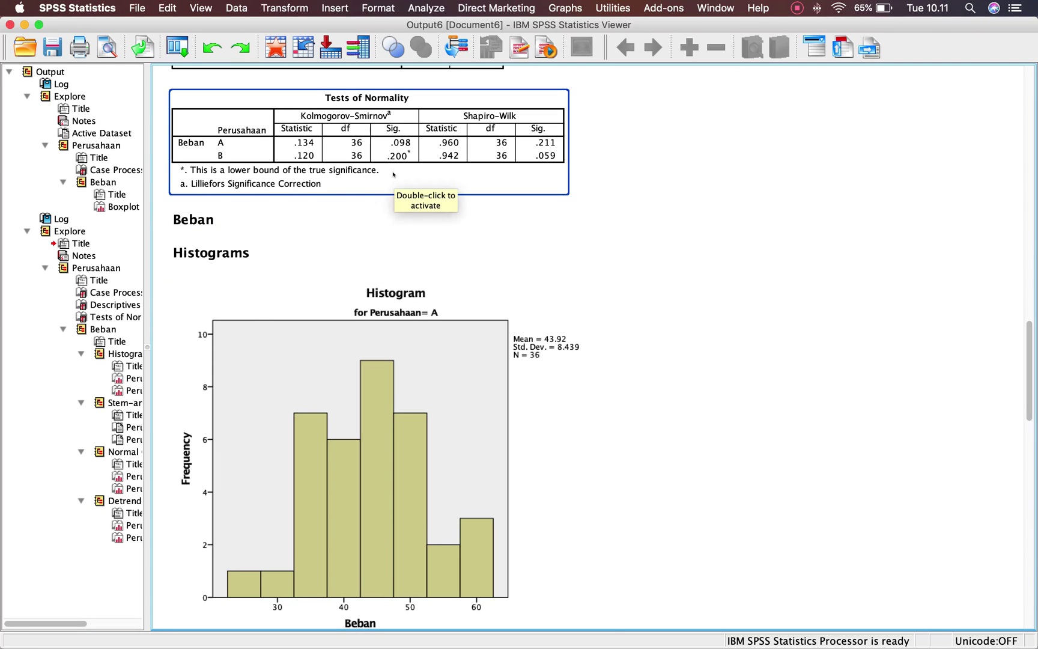